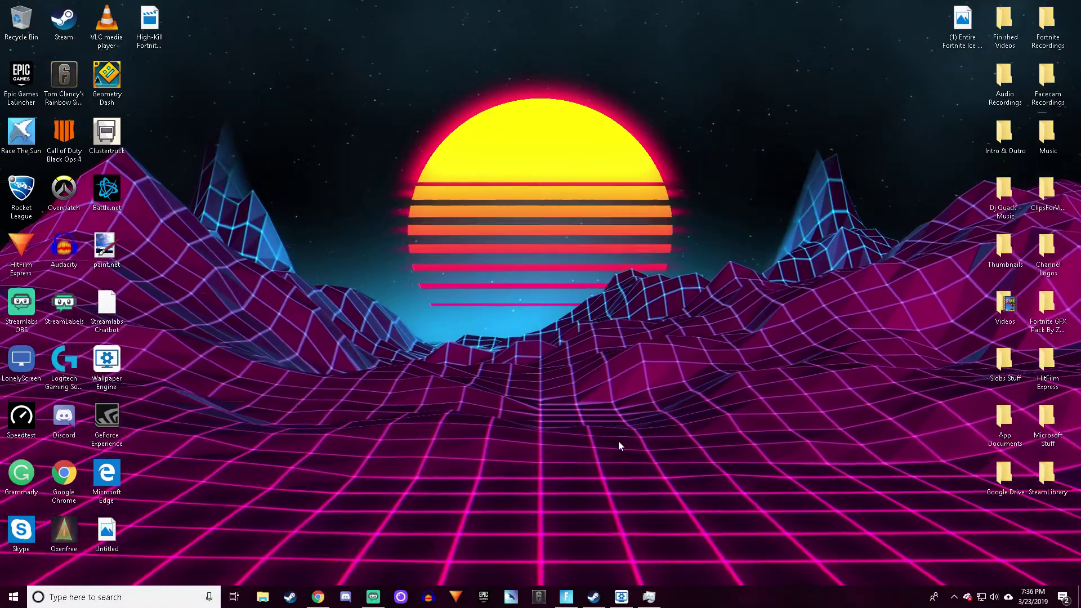
Wait for Wallpaper Engine to start while Steam shows 'Preparing to launch'.
{"action": "mouse_move", "coordinate": [621, 600]}
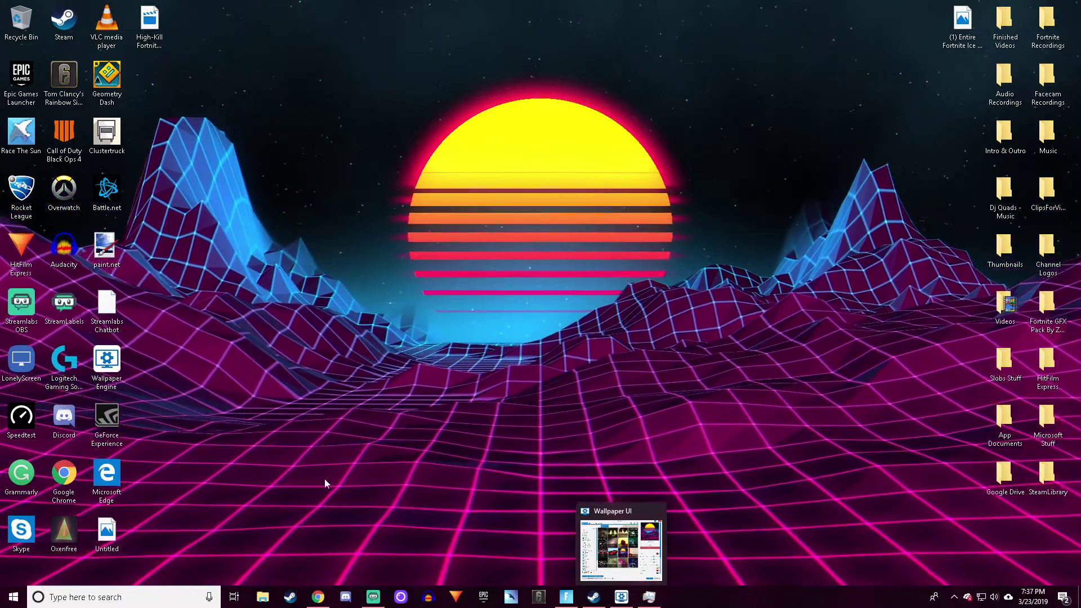
Launch Wallpaper Engine and cancel removing the Neon Sunset wallpaper.
{"action": "double_click", "coordinate": [107, 366]}
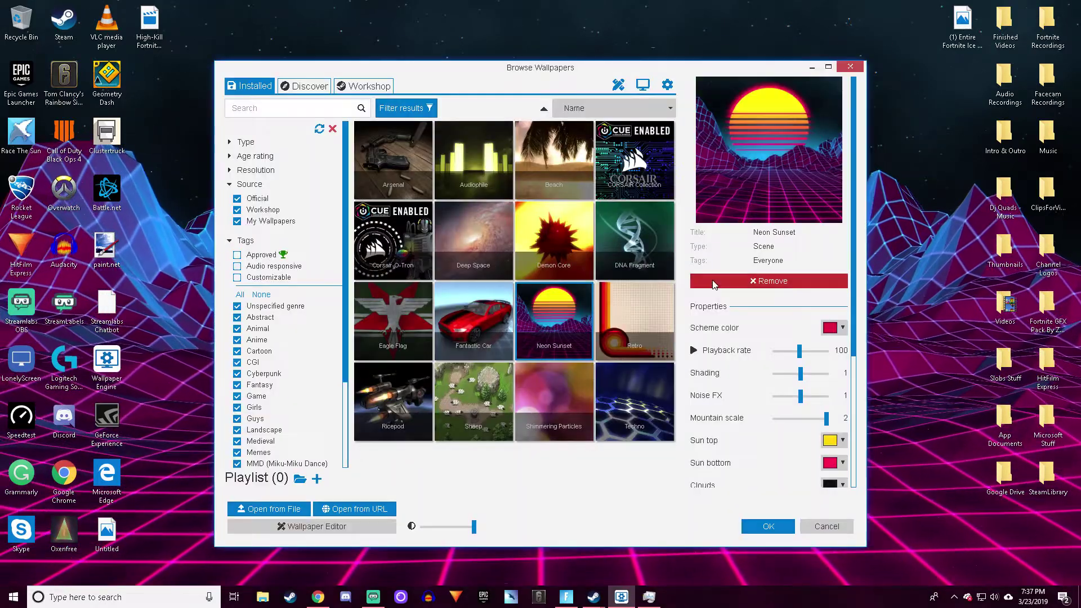
{"action": "left_click", "coordinate": [711, 281]}
{"action": "left_click", "coordinate": [671, 153]}
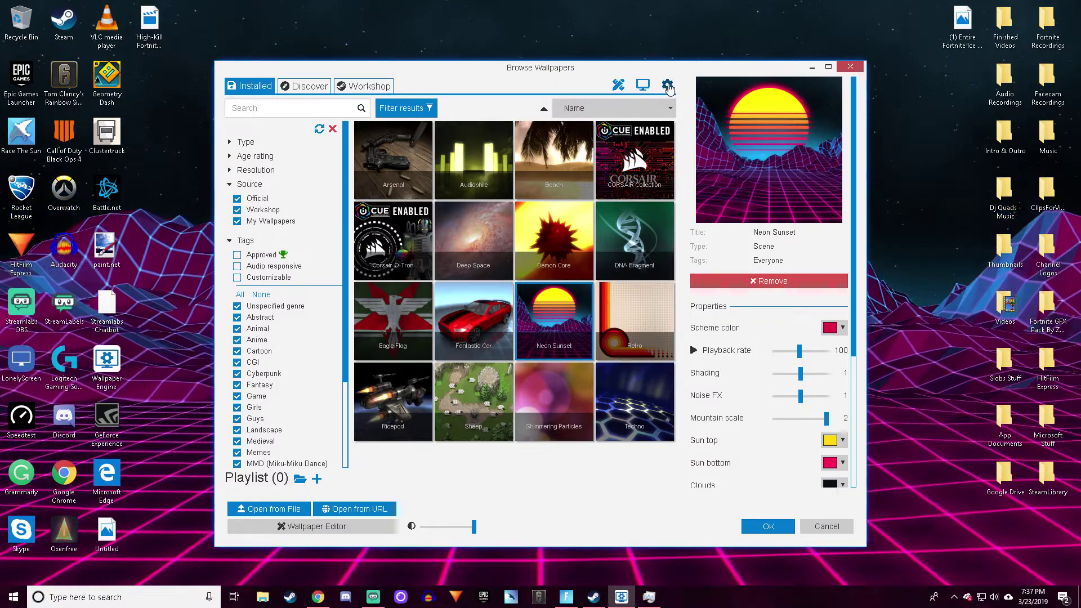
Open Wallpaper Engine settings, then minimize the browser and close settings.
{"action": "left_click", "coordinate": [667, 85]}
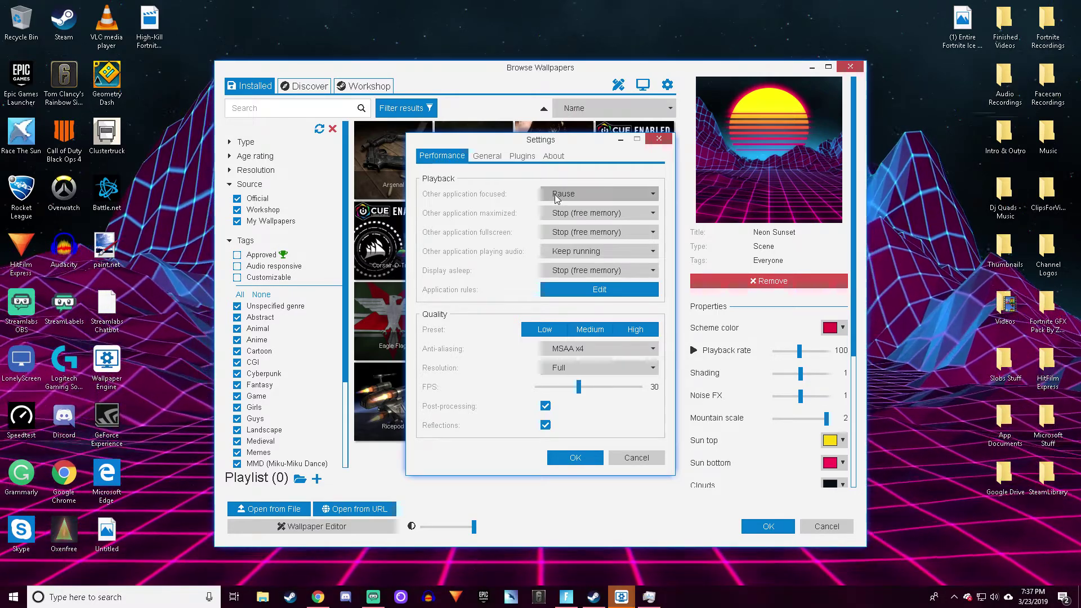
{"action": "left_click", "coordinate": [811, 67]}
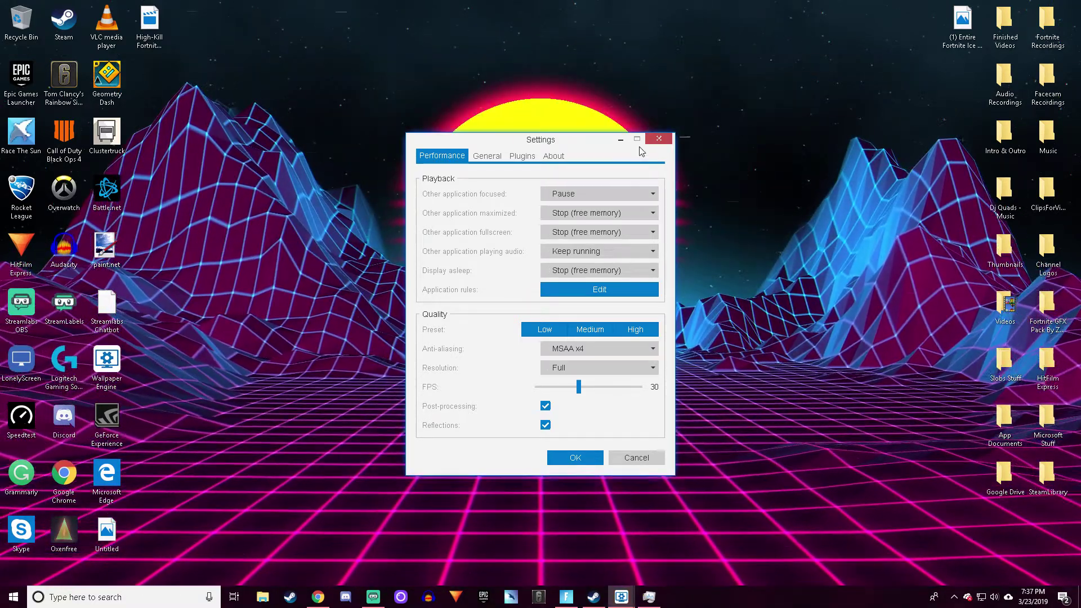
{"action": "left_click", "coordinate": [658, 139]}
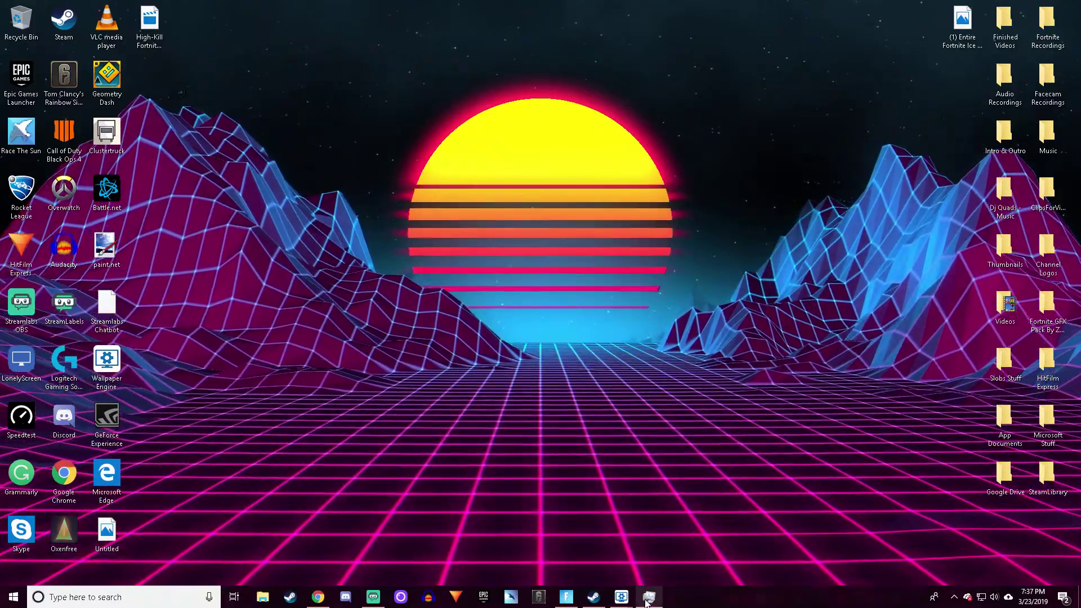
End a duplicate ui32 (32 bit) process in Task Manager, then minimize it.
{"action": "mouse_move", "coordinate": [646, 602]}
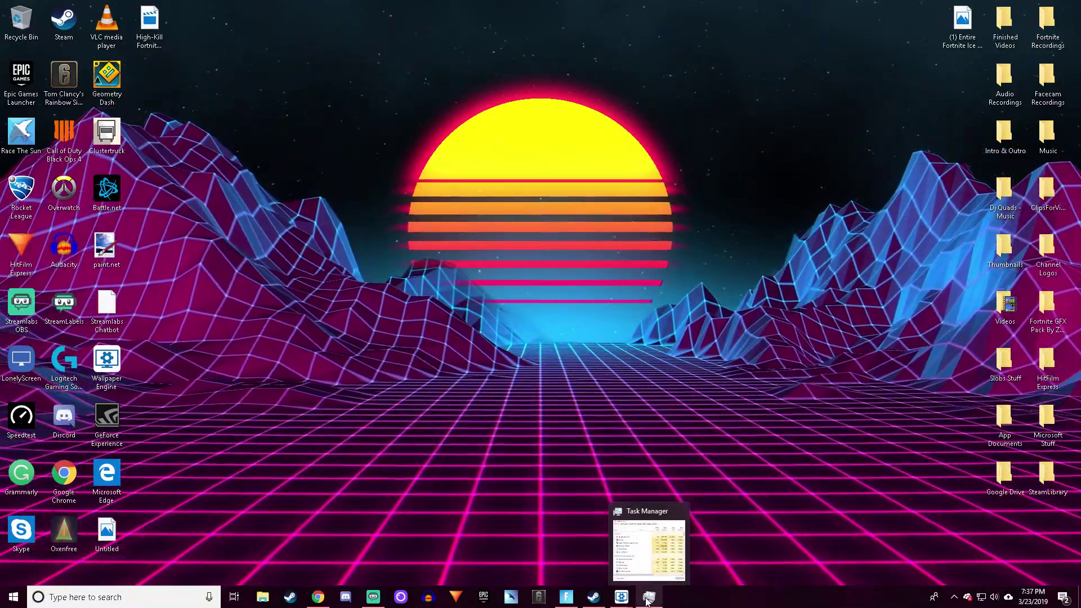
{"action": "left_click", "coordinate": [647, 597]}
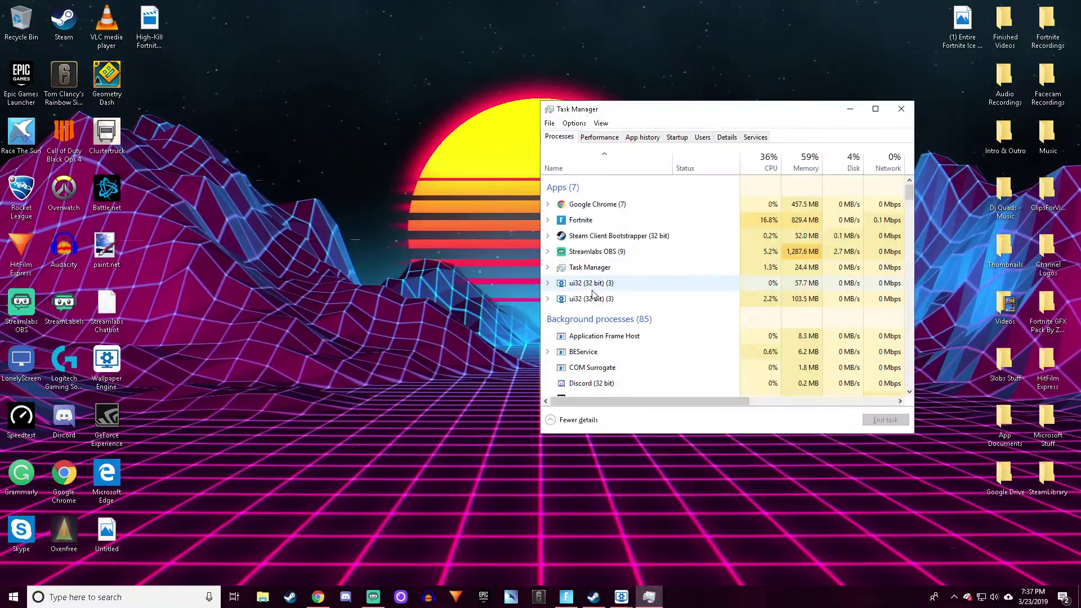
{"action": "right_click", "coordinate": [624, 602]}
{"action": "key", "text": "Escape"}
{"action": "left_click", "coordinate": [602, 298]}
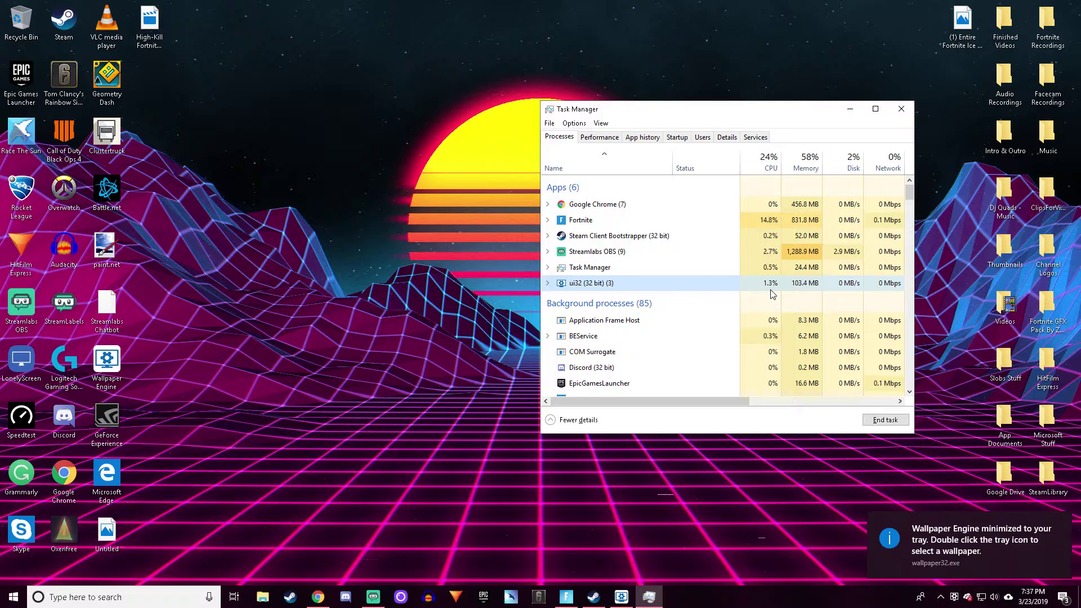
{"action": "left_click", "coordinate": [850, 110]}
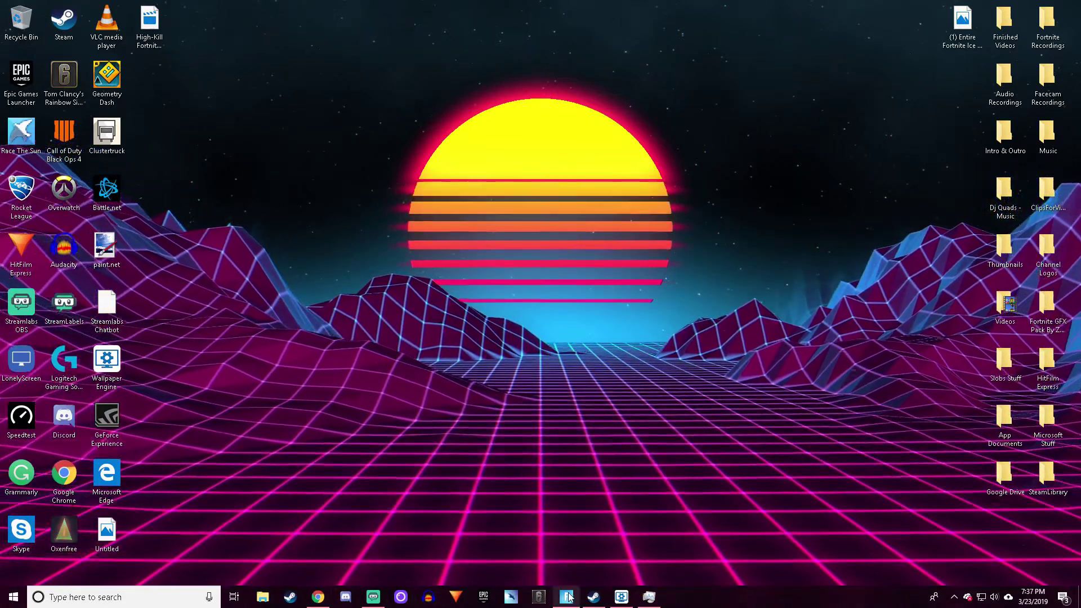
Reopen the browser and review settings, keeping MSAA x4 anti-aliasing and 30 FPS.
{"action": "left_click", "coordinate": [621, 596]}
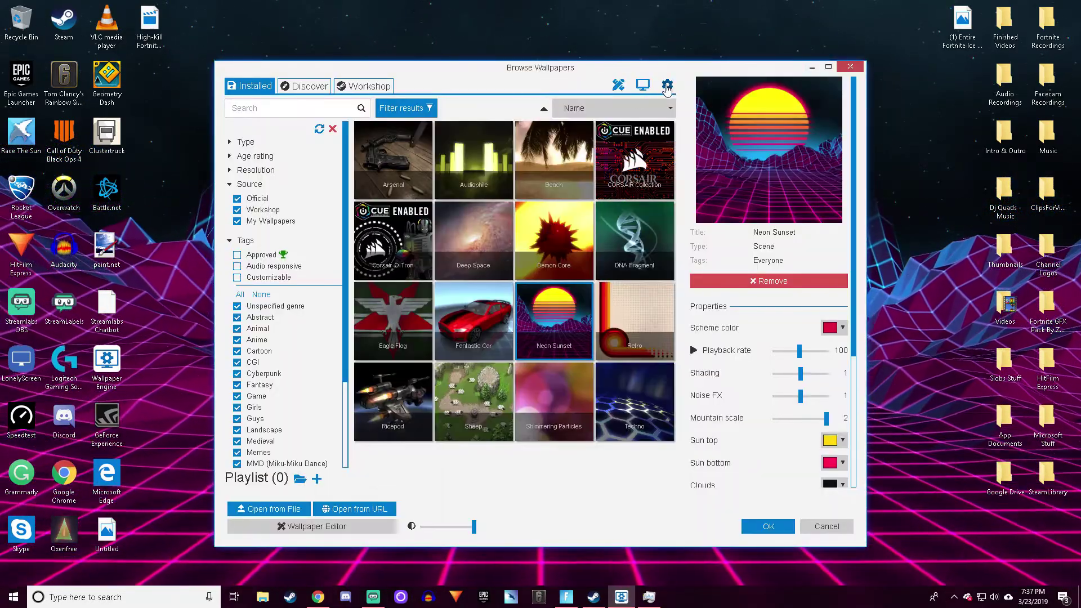
{"action": "left_click", "coordinate": [667, 87]}
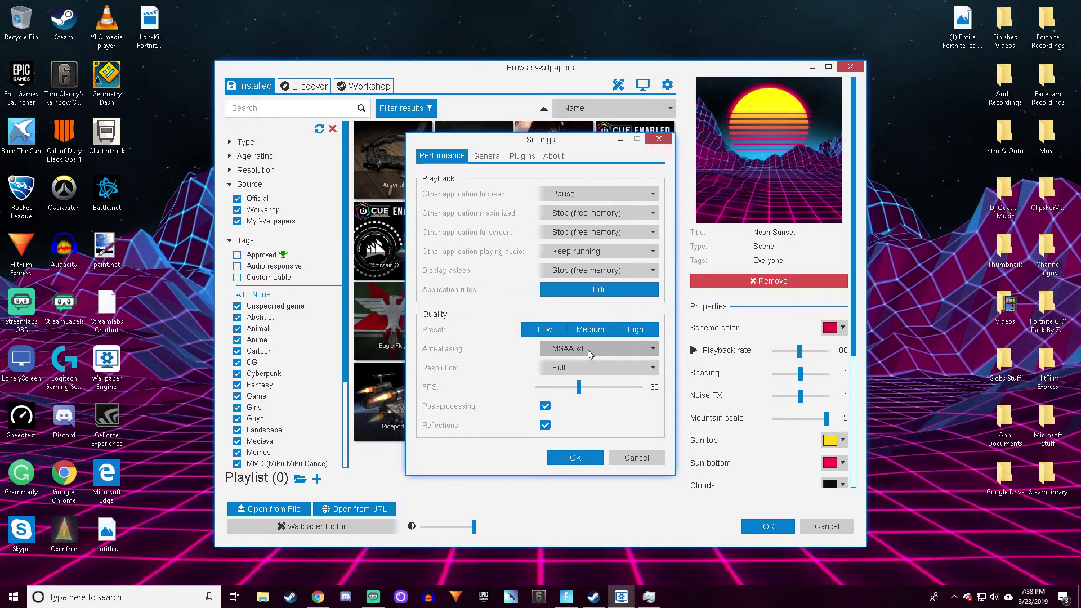
{"action": "left_click", "coordinate": [590, 349]}
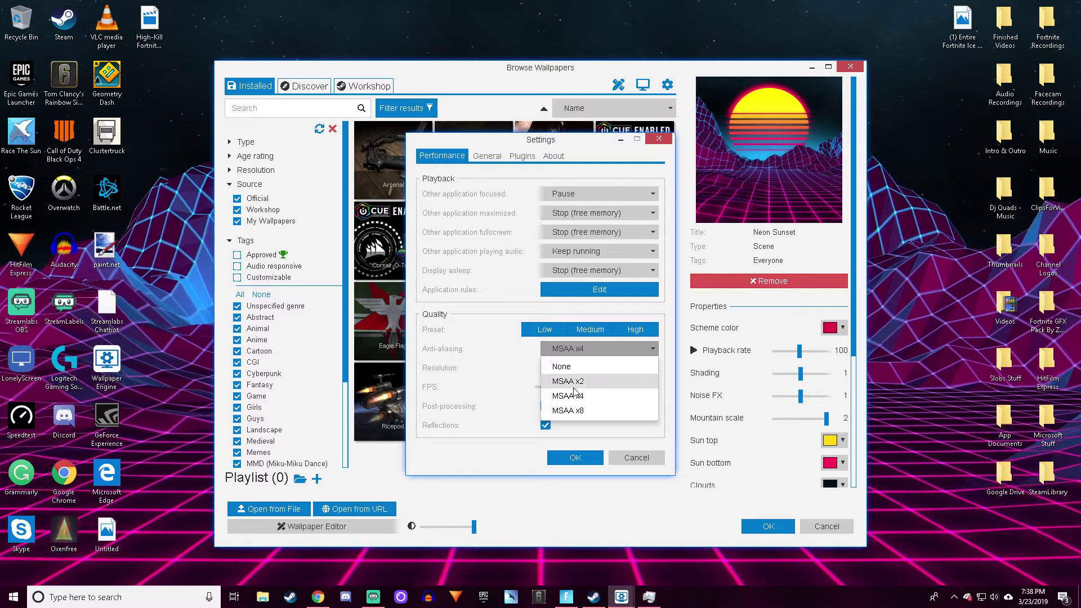
{"action": "left_click", "coordinate": [575, 389]}
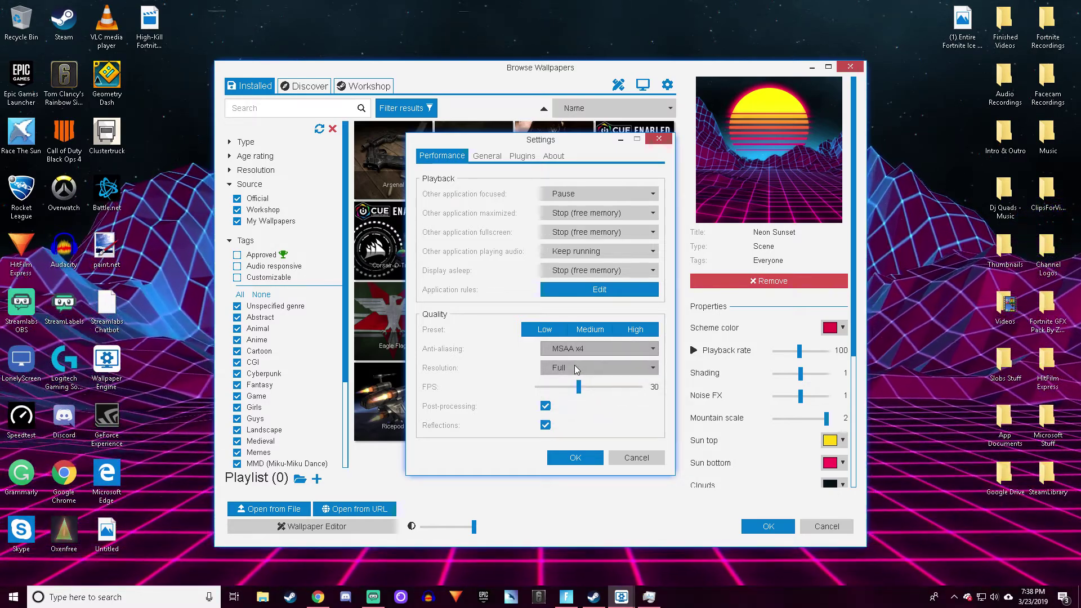
{"action": "mouse_move", "coordinate": [578, 386]}
{"action": "left_mouse_down"}
{"action": "mouse_move", "coordinate": [625, 388]}
{"action": "mouse_move", "coordinate": [563, 390]}
{"action": "mouse_move", "coordinate": [579, 397]}
{"action": "left_mouse_up"}
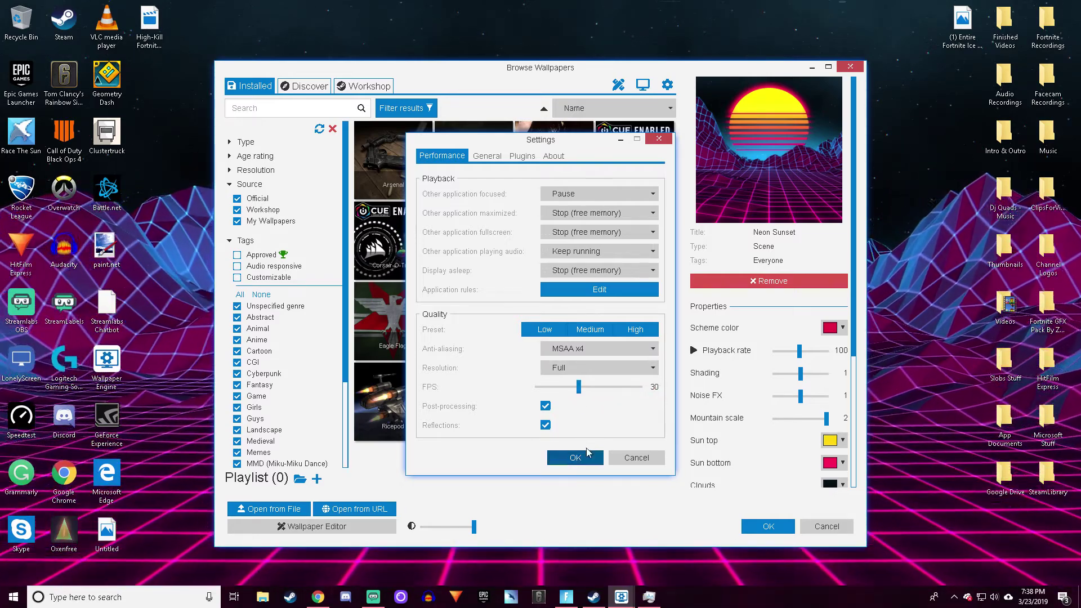
{"action": "left_click", "coordinate": [487, 156]}
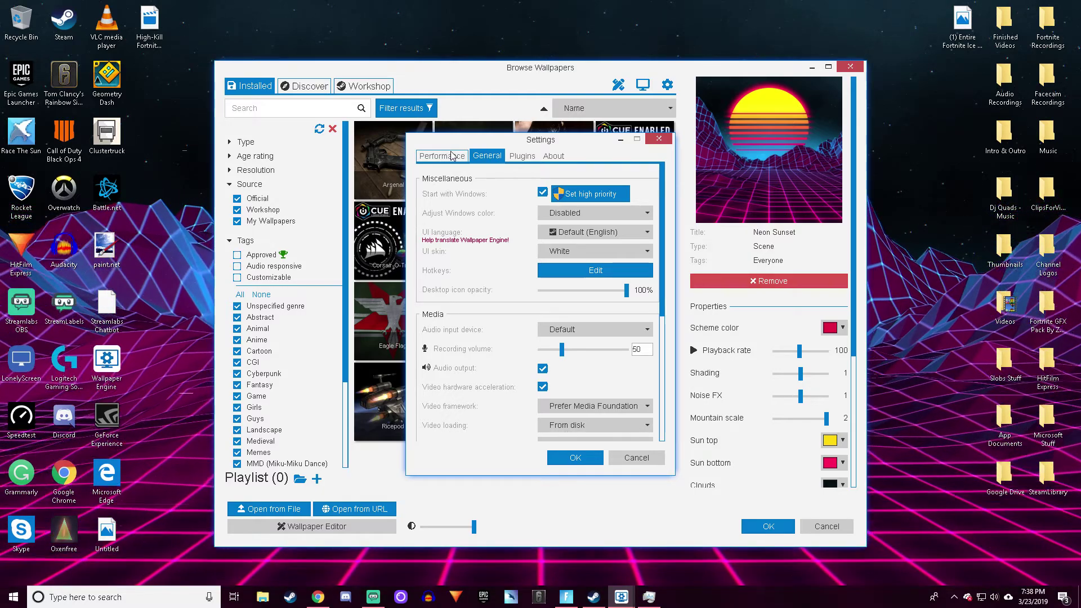
{"action": "left_click", "coordinate": [452, 156]}
Close settings and apply the Deep Space wallpaper to the desktop.
{"action": "left_click", "coordinate": [574, 457]}
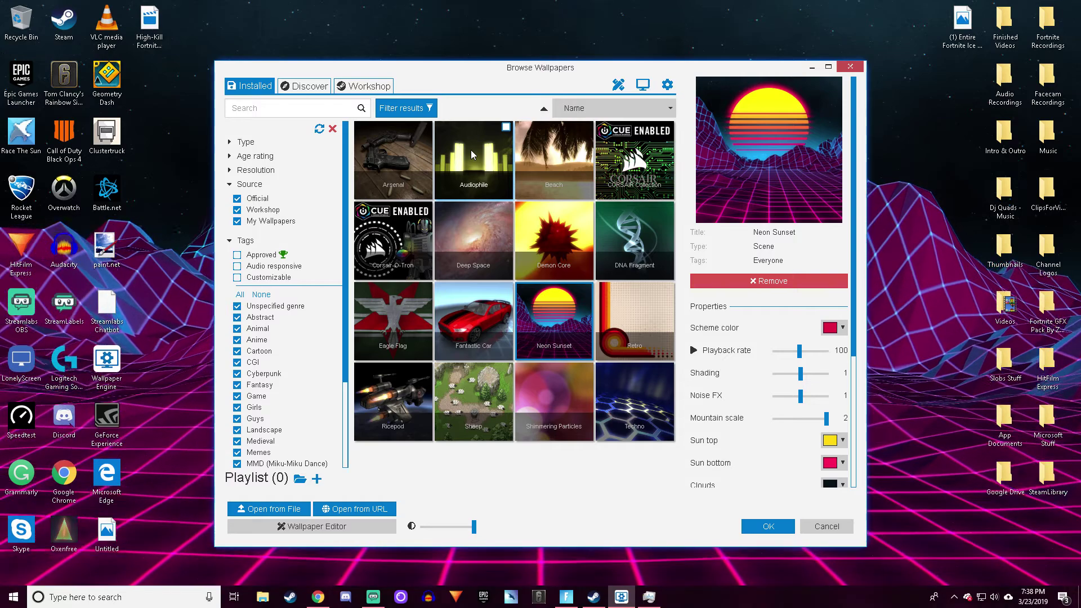
{"action": "left_click", "coordinate": [477, 242]}
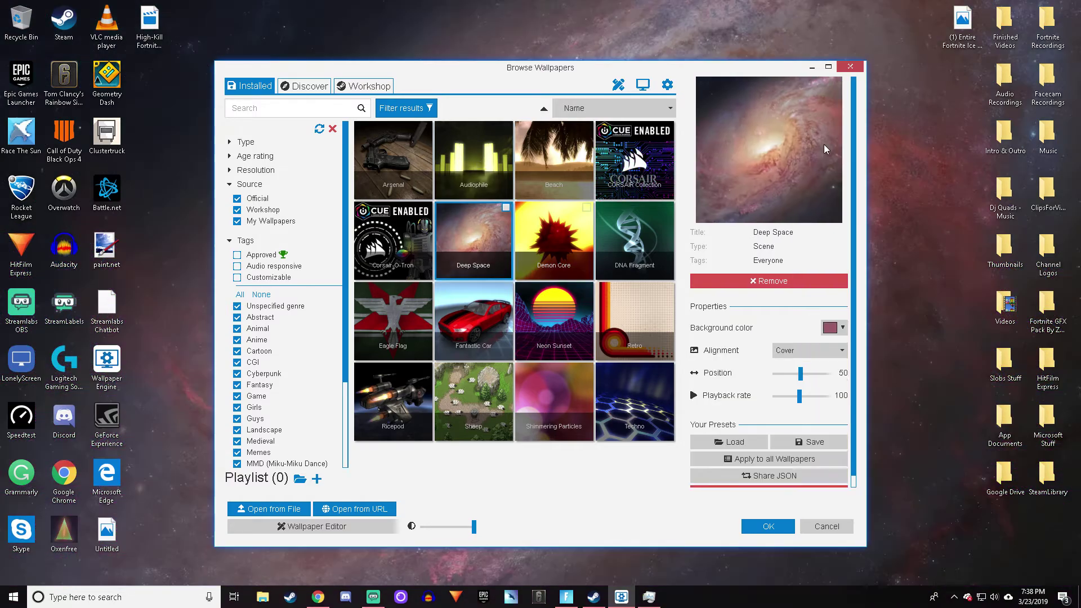
{"action": "left_click", "coordinate": [849, 66]}
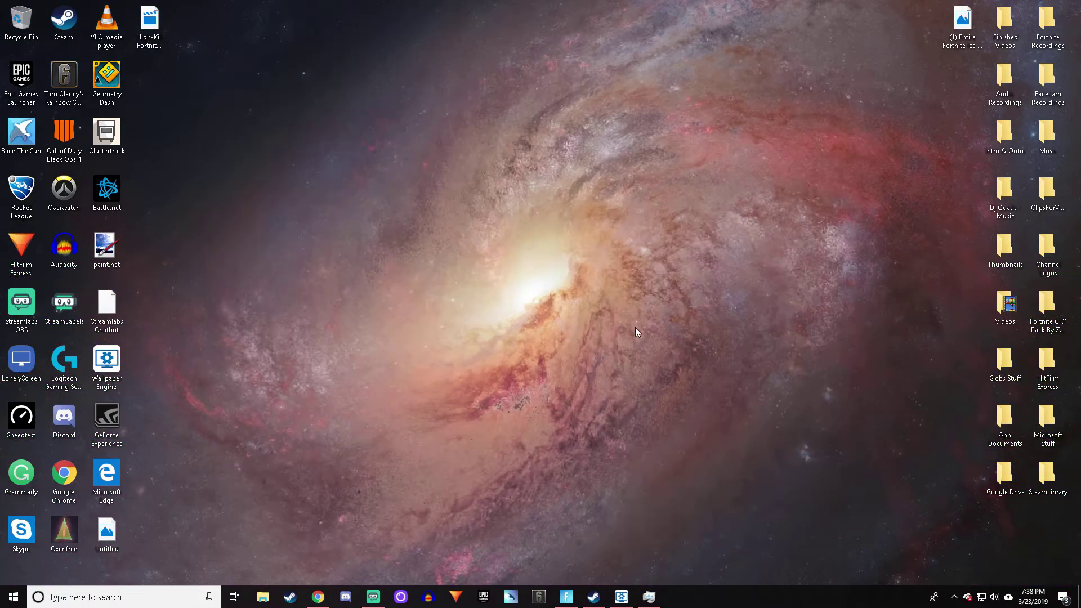
Apply the Demon Core wallpaper and check it on the desktop.
{"action": "left_click", "coordinate": [622, 598]}
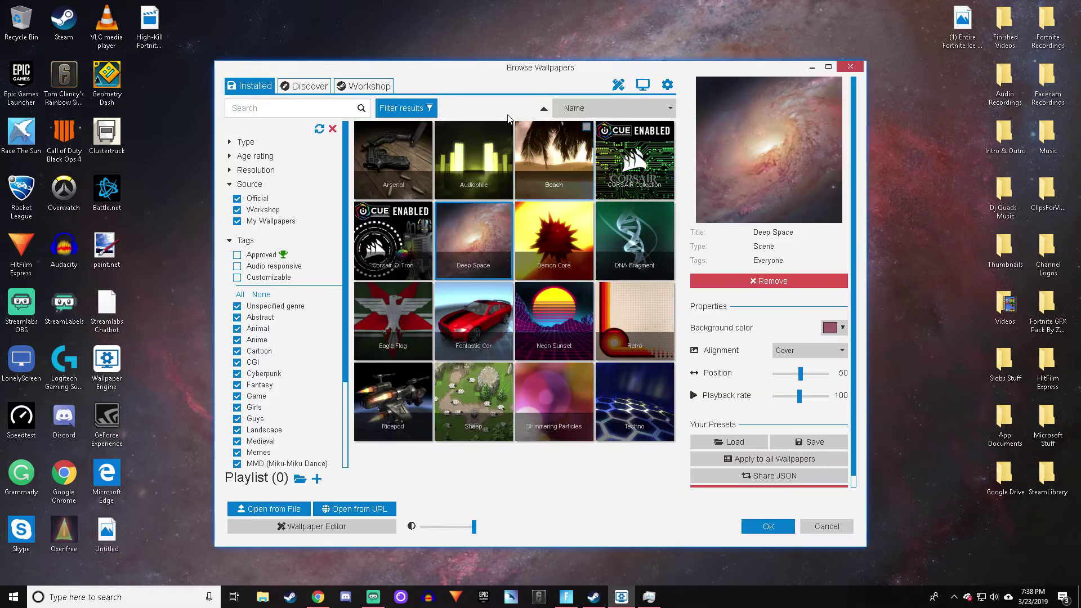
{"action": "left_click", "coordinate": [557, 235]}
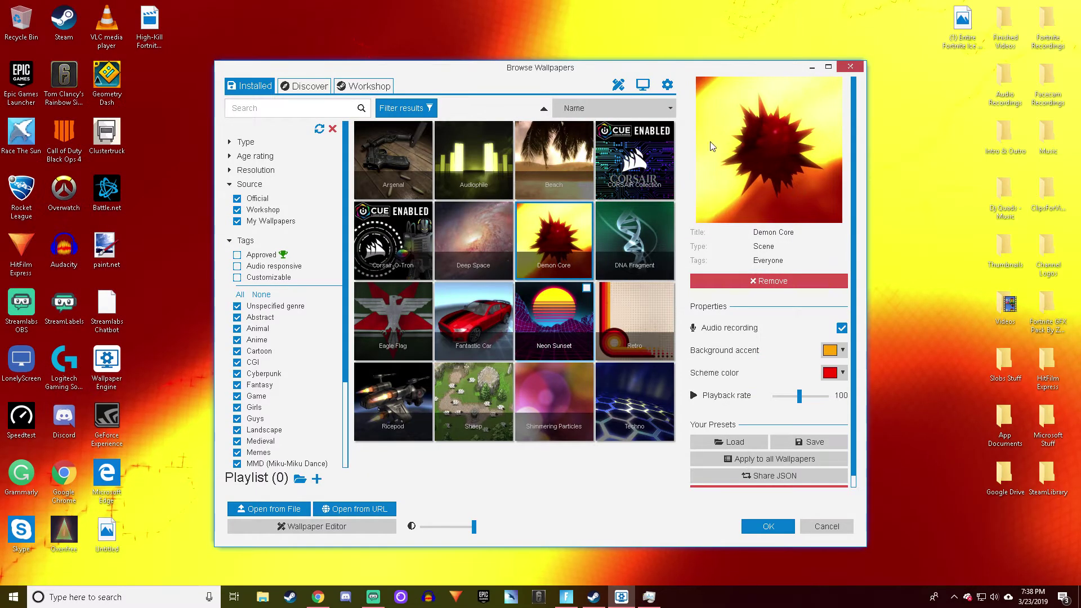
{"action": "left_click", "coordinate": [813, 67]}
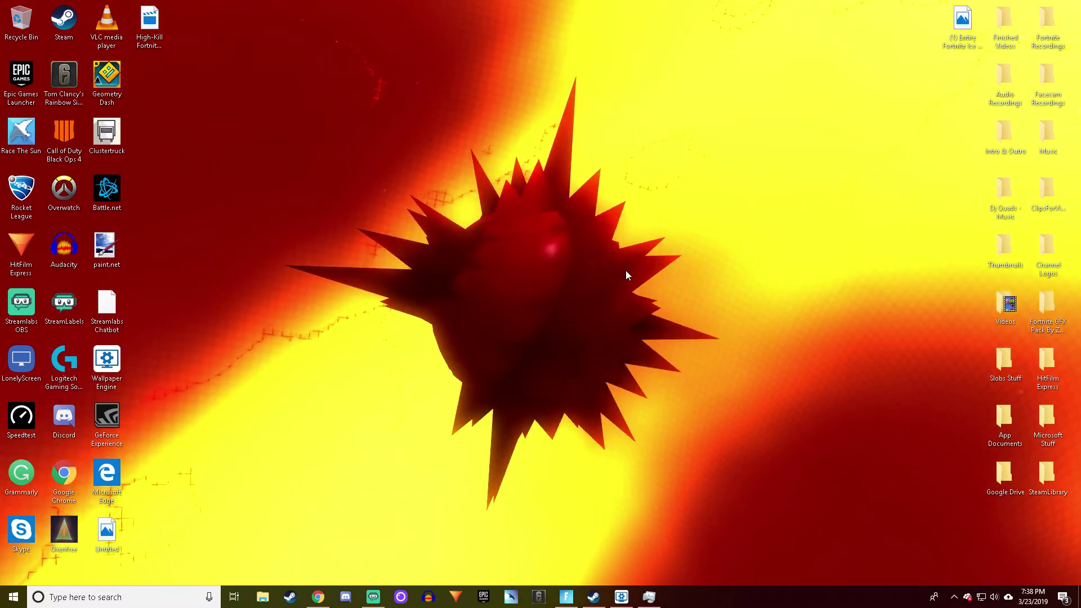
{"action": "left_click", "coordinate": [622, 596]}
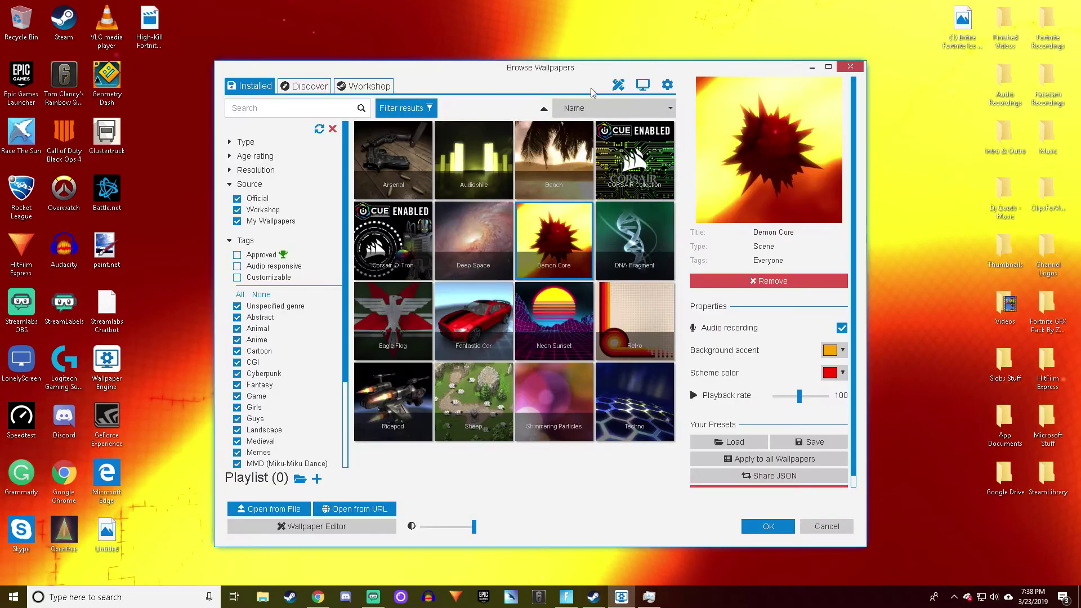
Close settings, then minimize Task Manager and the browser to view Demon Core.
{"action": "left_click", "coordinate": [666, 86]}
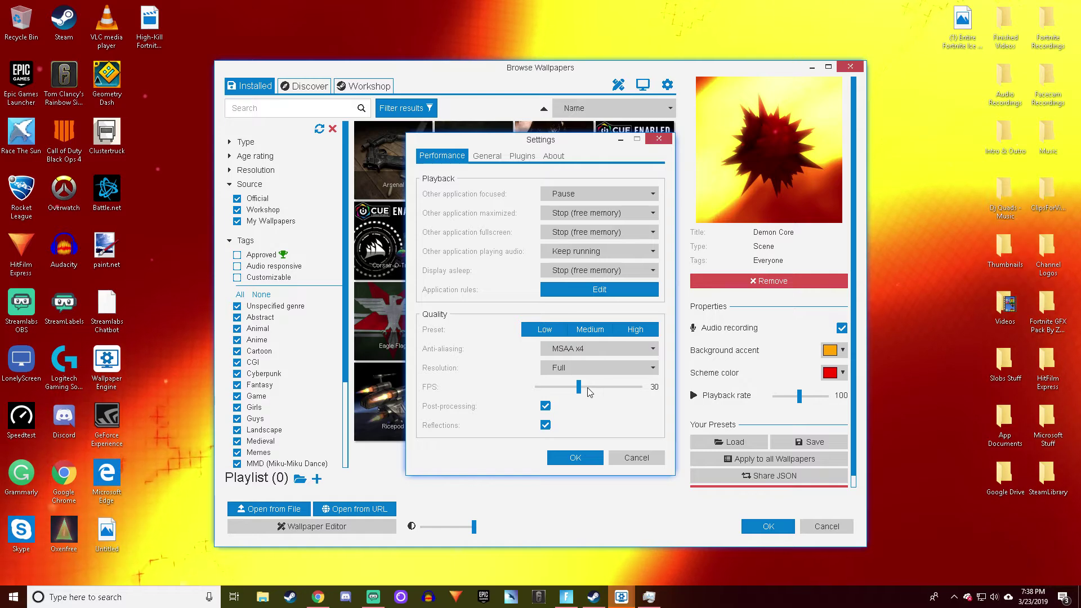
{"action": "left_click", "coordinate": [574, 458]}
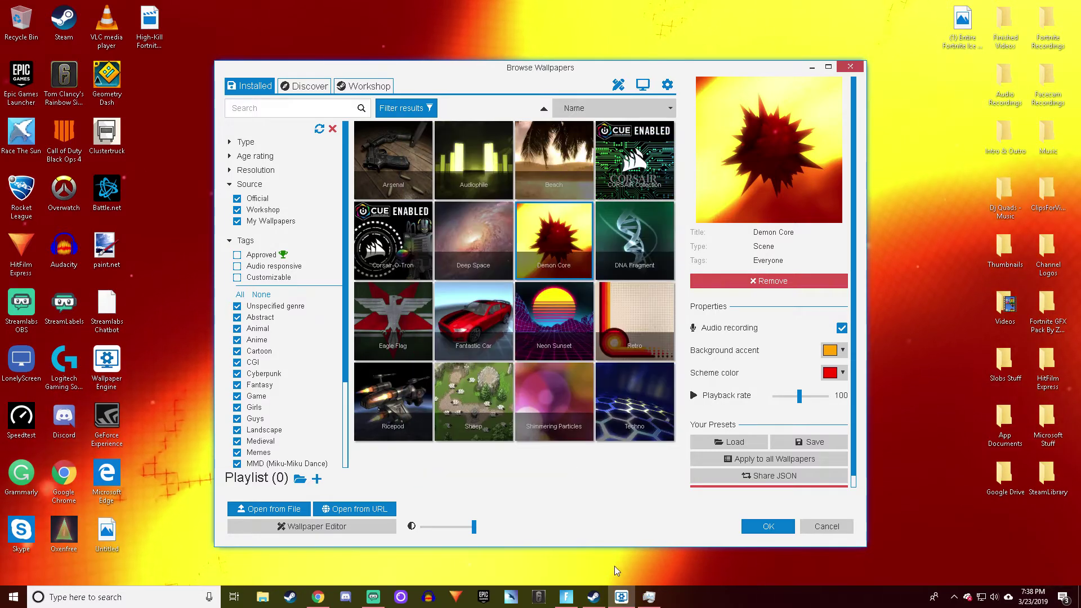
{"action": "left_click", "coordinate": [649, 600]}
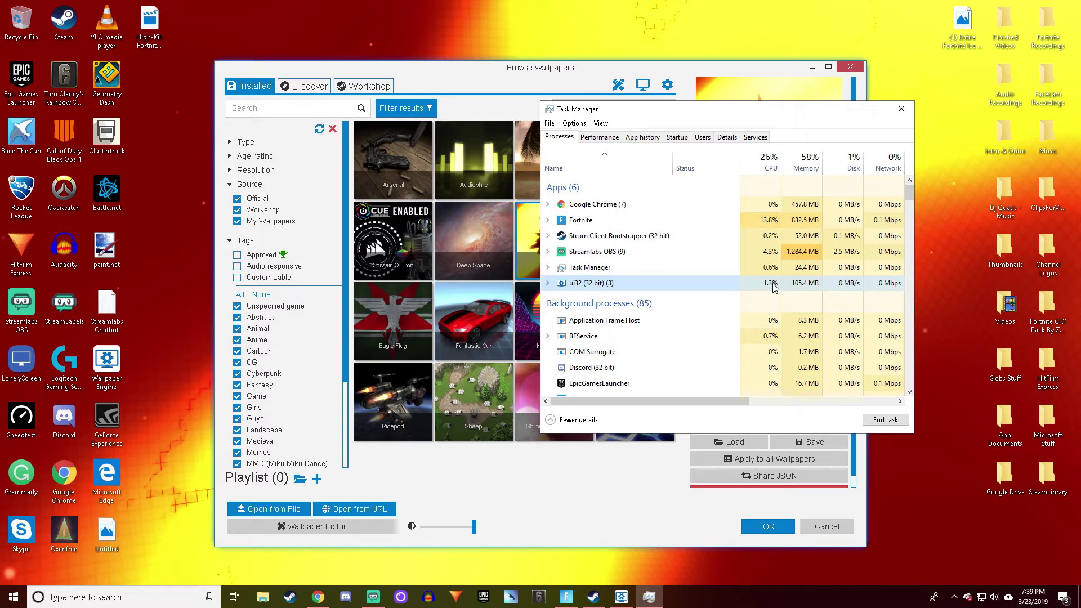
{"action": "left_click", "coordinate": [851, 110]}
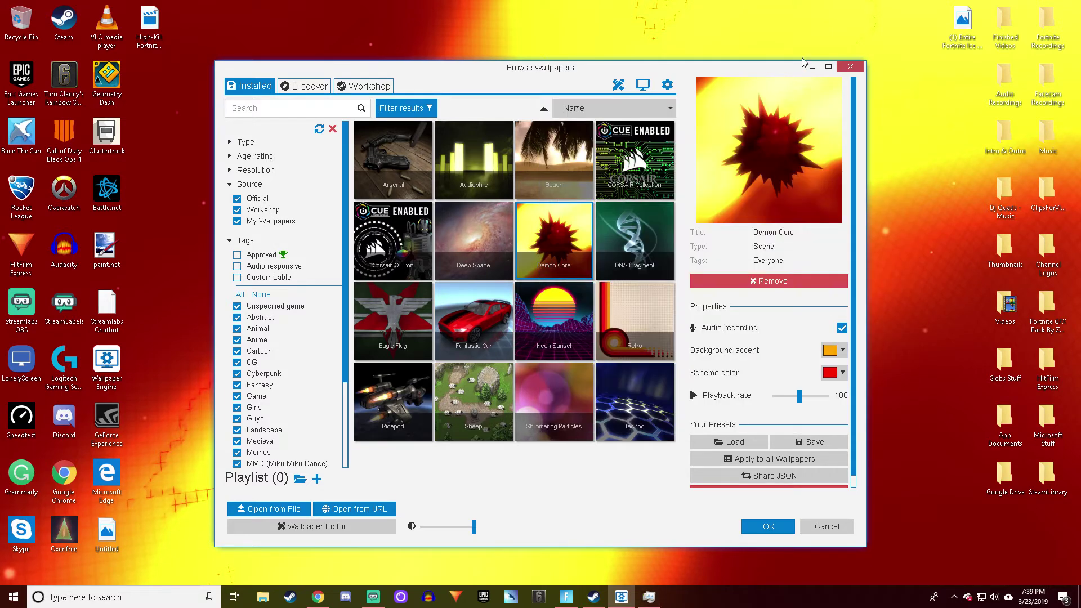
{"action": "left_click", "coordinate": [810, 67]}
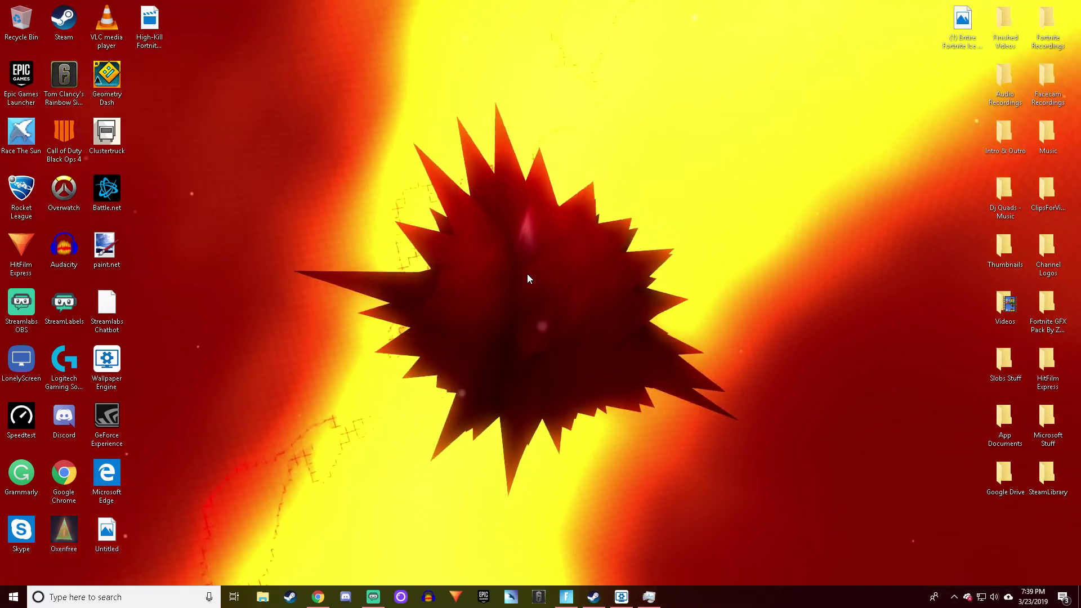
{"action": "mouse_move", "coordinate": [624, 600]}
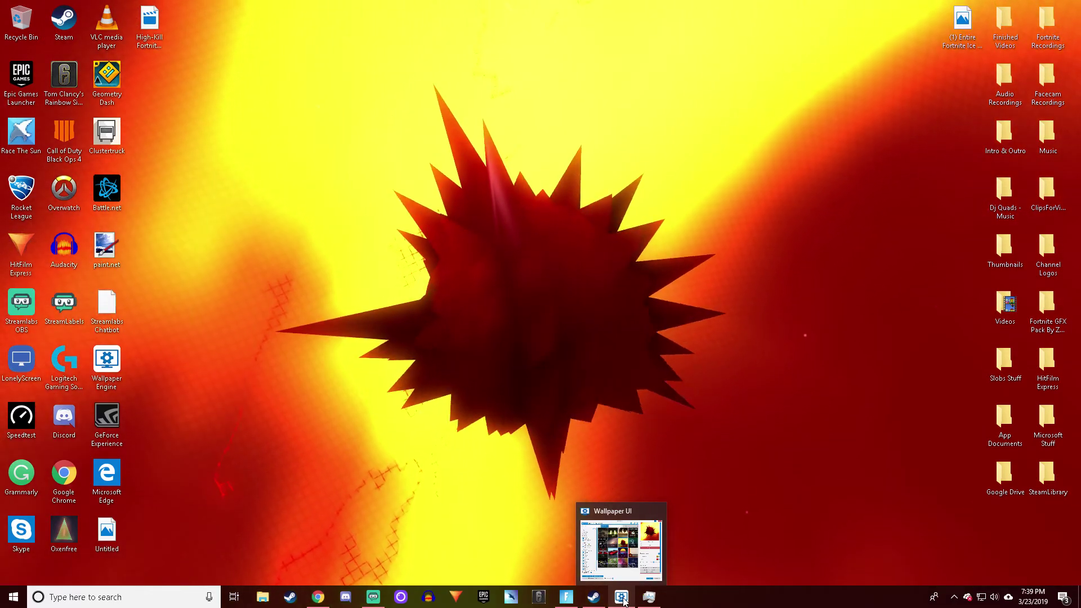
Try DNA Fragment, then apply Retro and check it on the desktop.
{"action": "left_click", "coordinate": [624, 600]}
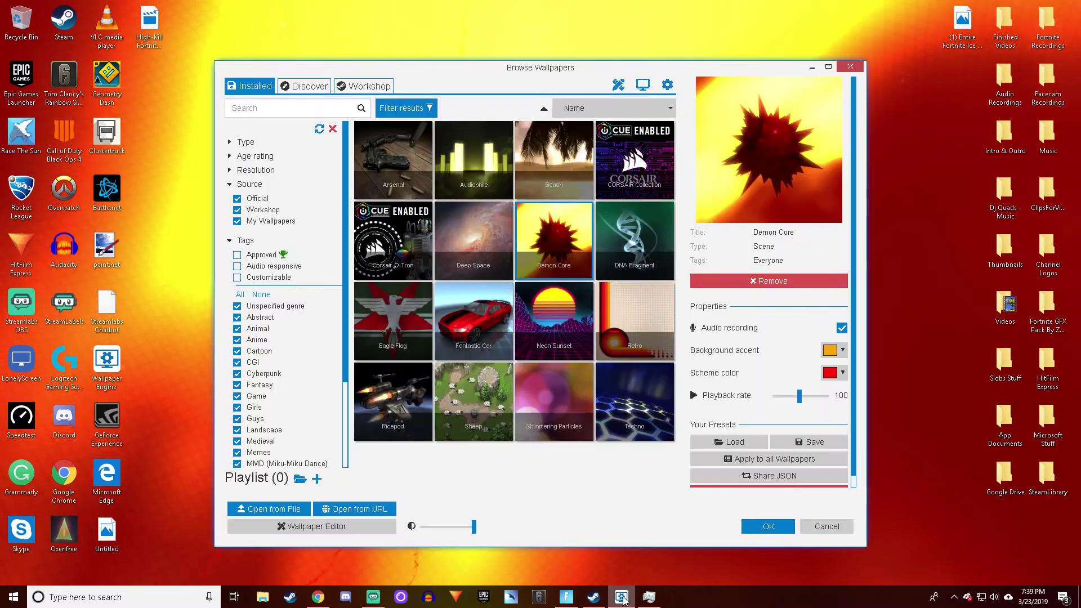
{"action": "left_click", "coordinate": [616, 251]}
{"action": "left_click", "coordinate": [627, 312]}
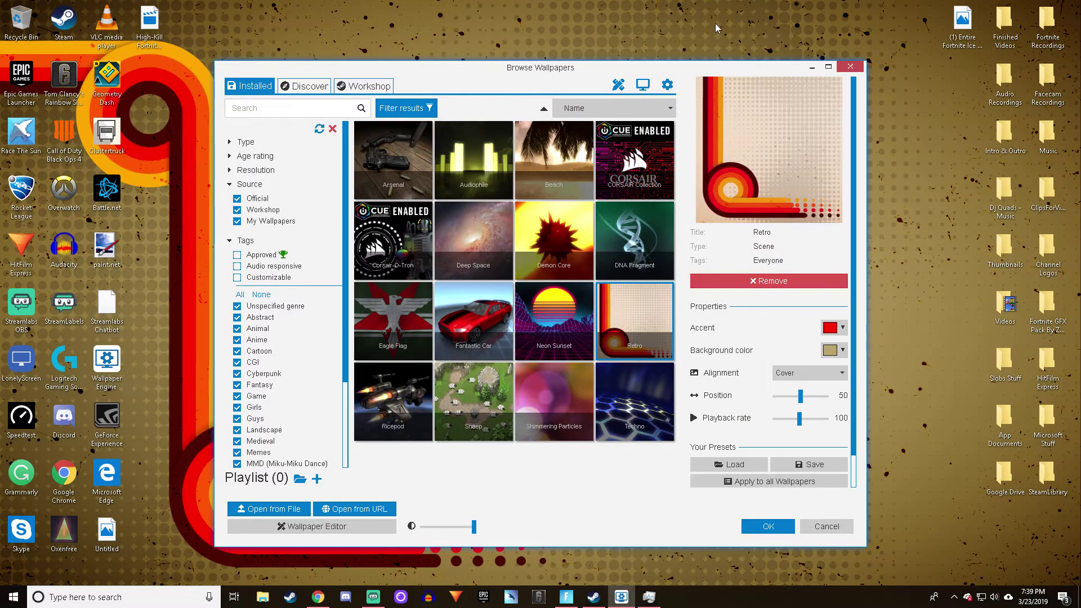
{"action": "left_click", "coordinate": [813, 68]}
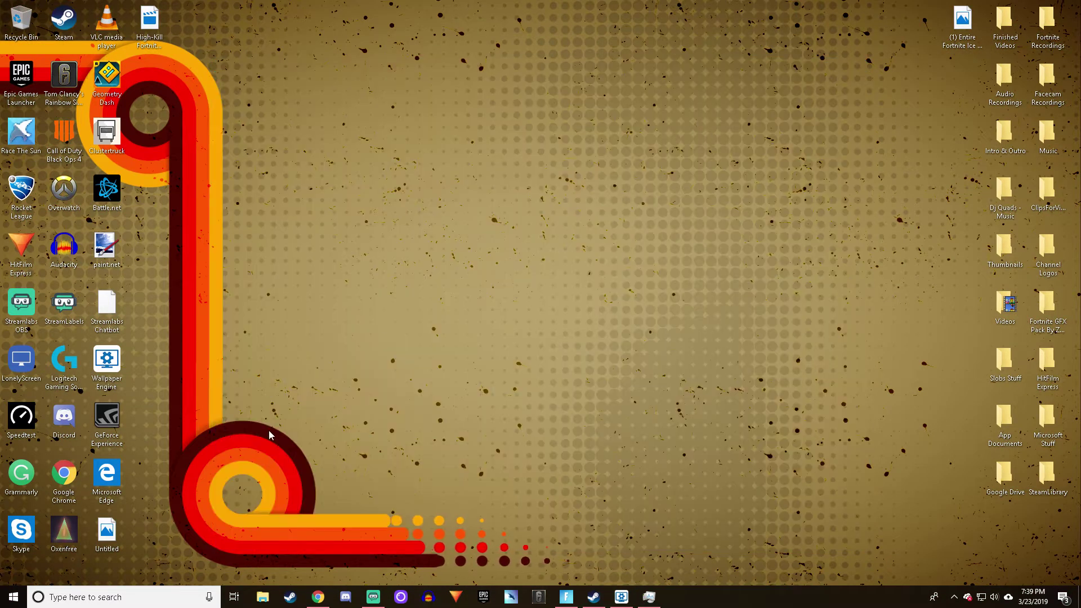
{"action": "left_click", "coordinate": [629, 600]}
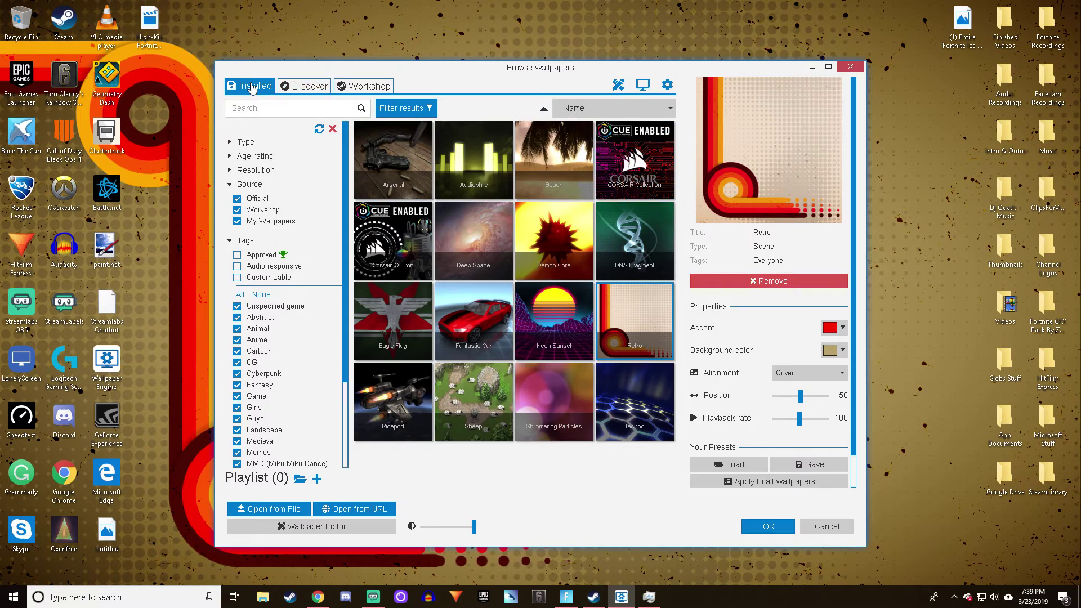
Browse the maximized Discover page, restore the window size, then switch to Workshop.
{"action": "left_click", "coordinate": [288, 88]}
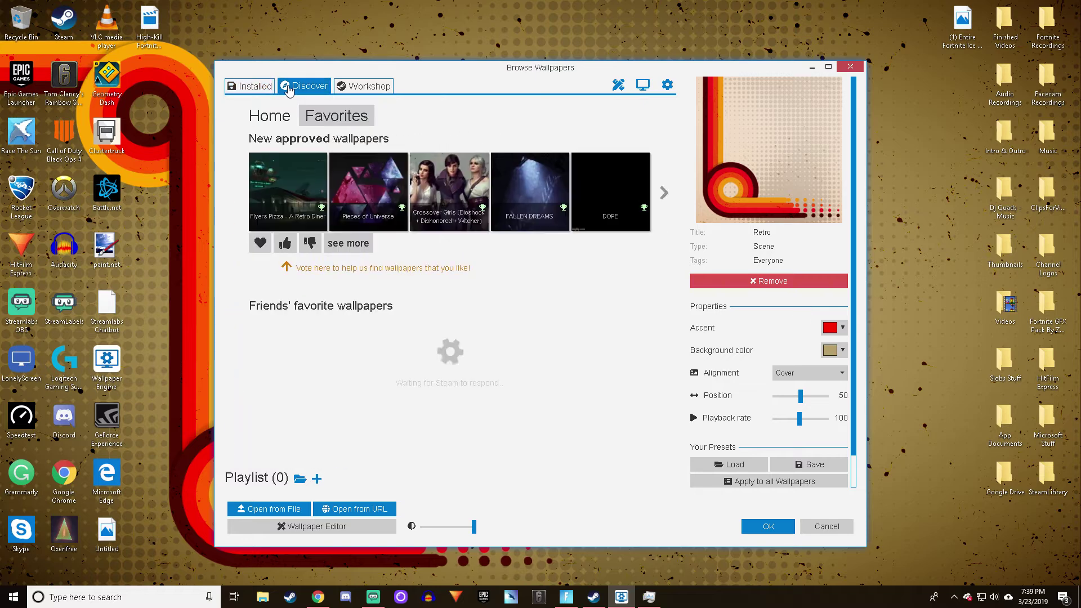
{"action": "left_click", "coordinate": [828, 67]}
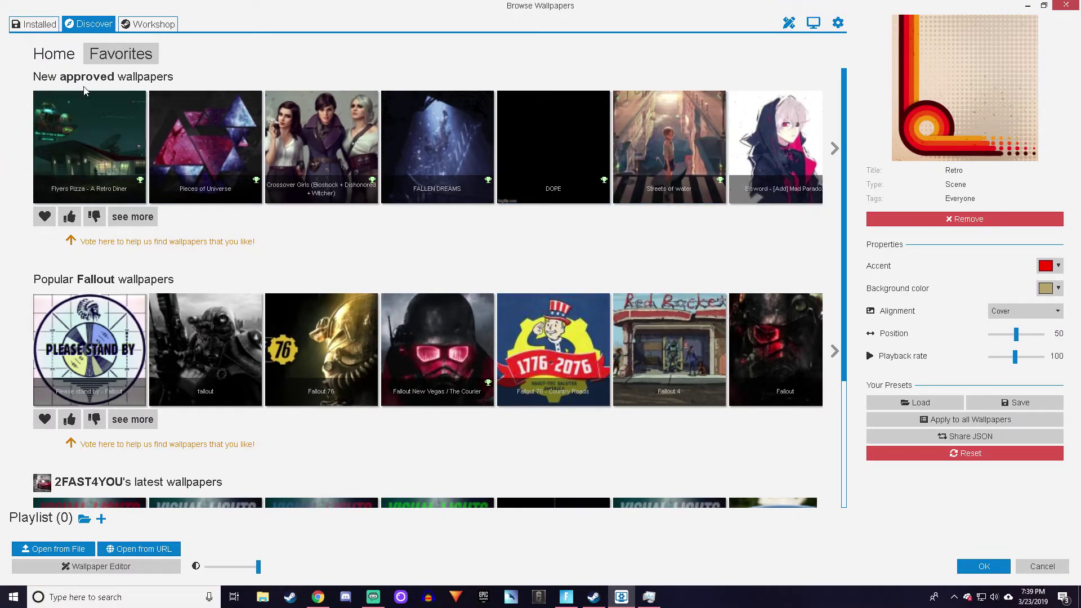
{"action": "scroll", "coordinate": [101, 484], "scroll_direction": "down", "scroll_amount": 1}
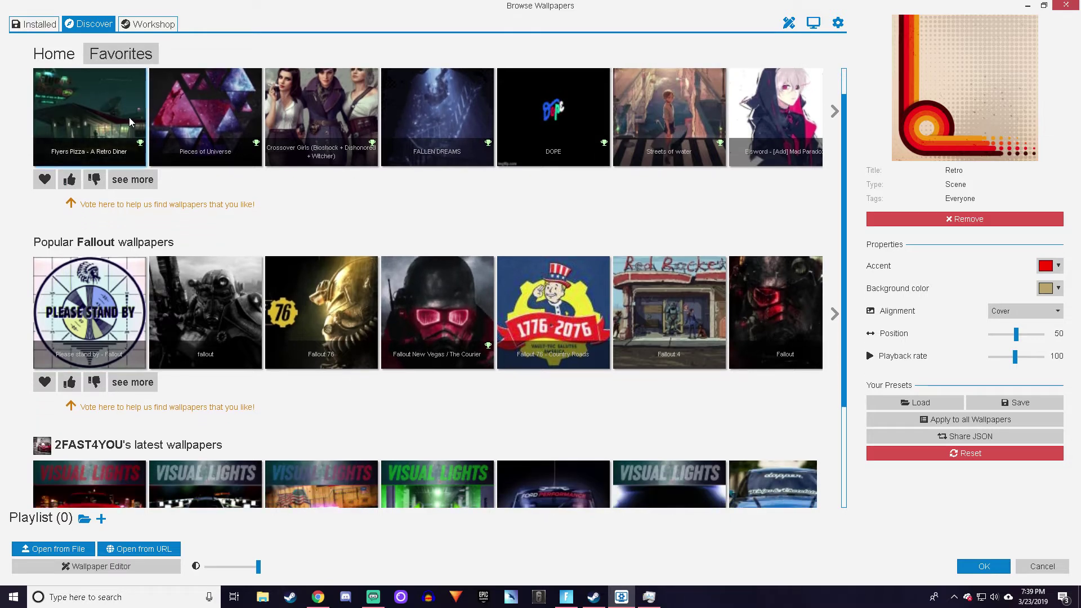
{"action": "scroll", "coordinate": [85, 68], "scroll_direction": "up", "scroll_amount": 1}
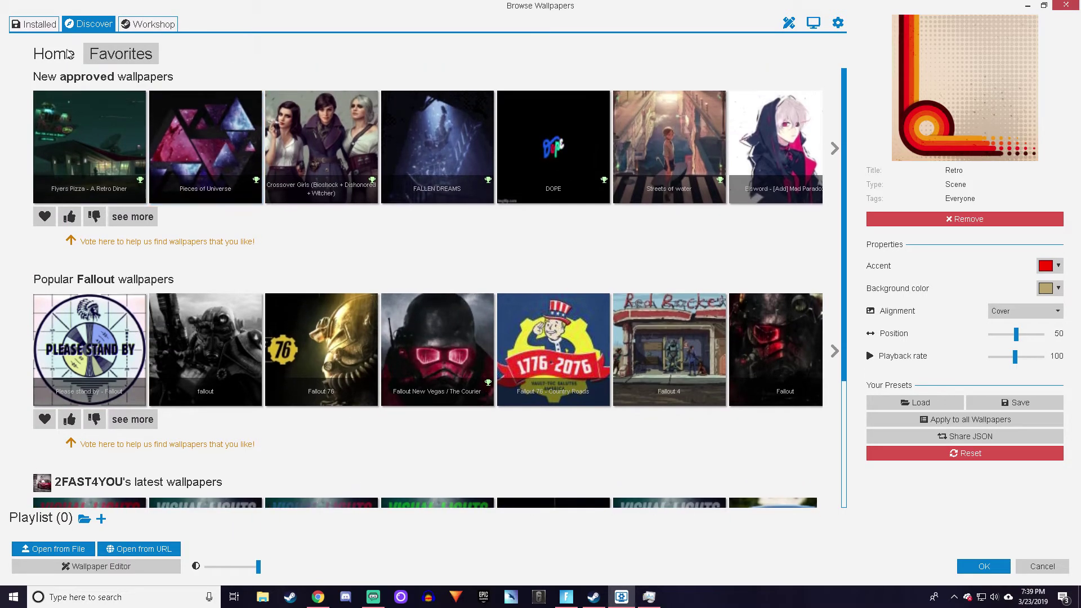
{"action": "scroll", "coordinate": [107, 219], "scroll_direction": "down", "scroll_amount": 3}
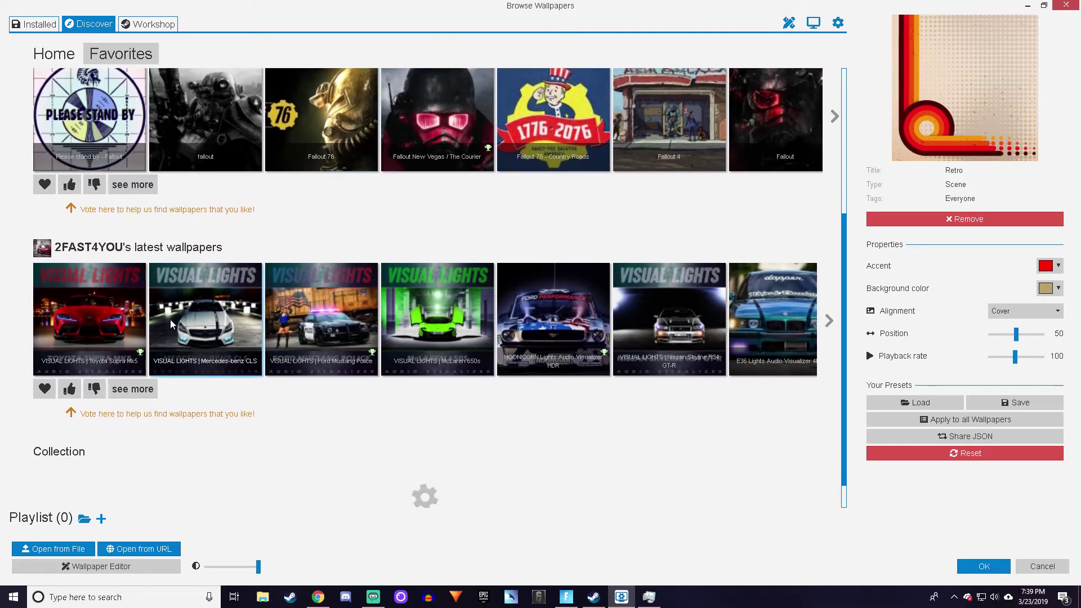
{"action": "scroll", "coordinate": [186, 310], "scroll_direction": "up", "scroll_amount": 5}
{"action": "double_click", "coordinate": [345, 6]}
{"action": "left_click", "coordinate": [345, 87]}
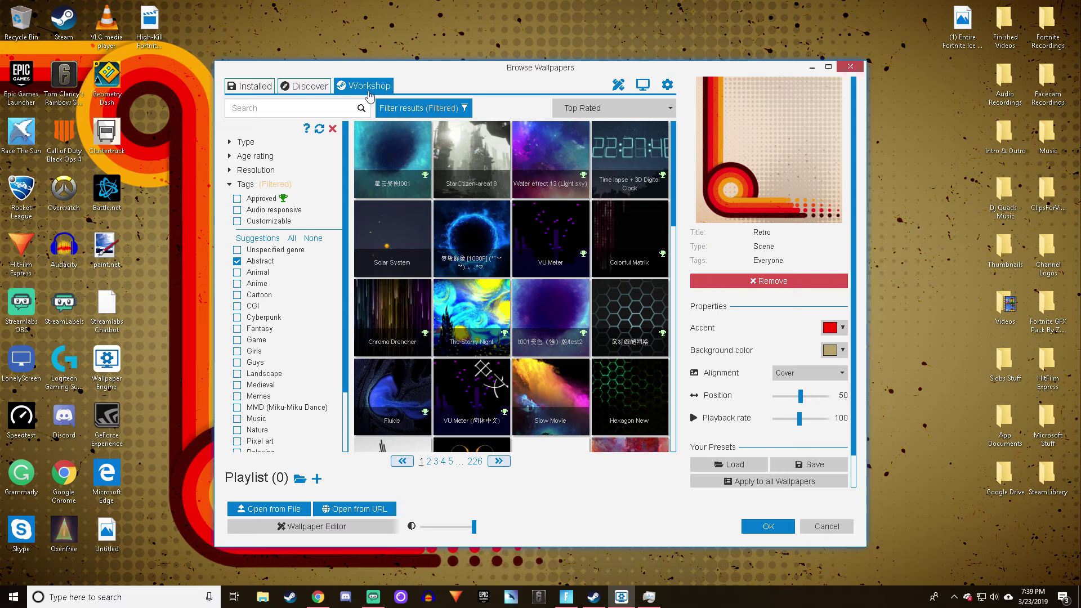
Toggle the Abstract, Unspecified genre, Animal and CGI tag filters and view Bacon's details.
{"action": "left_click", "coordinate": [237, 261]}
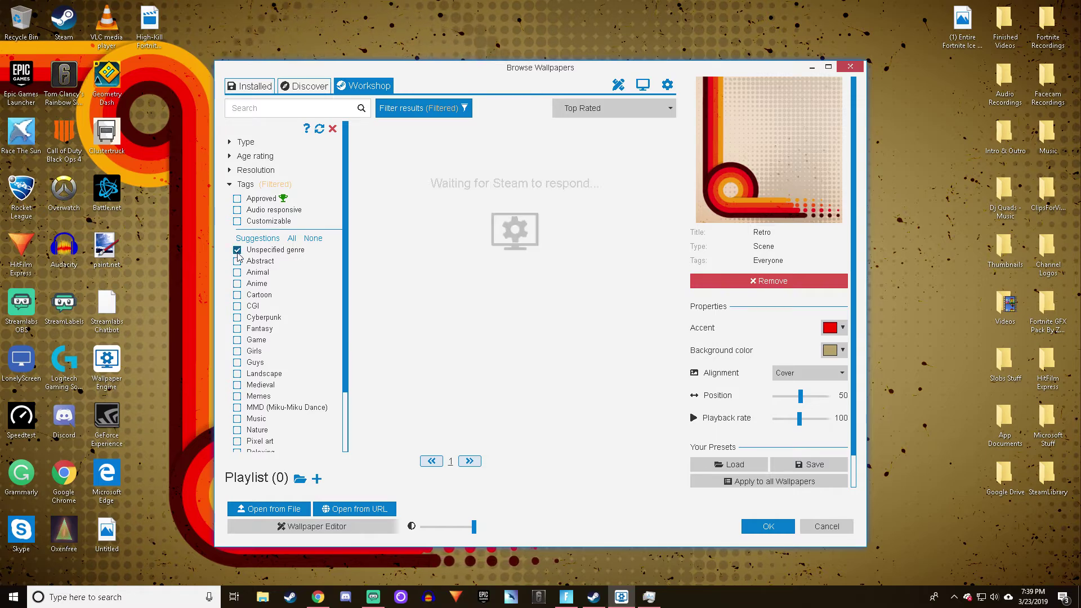
{"action": "left_click", "coordinate": [406, 244]}
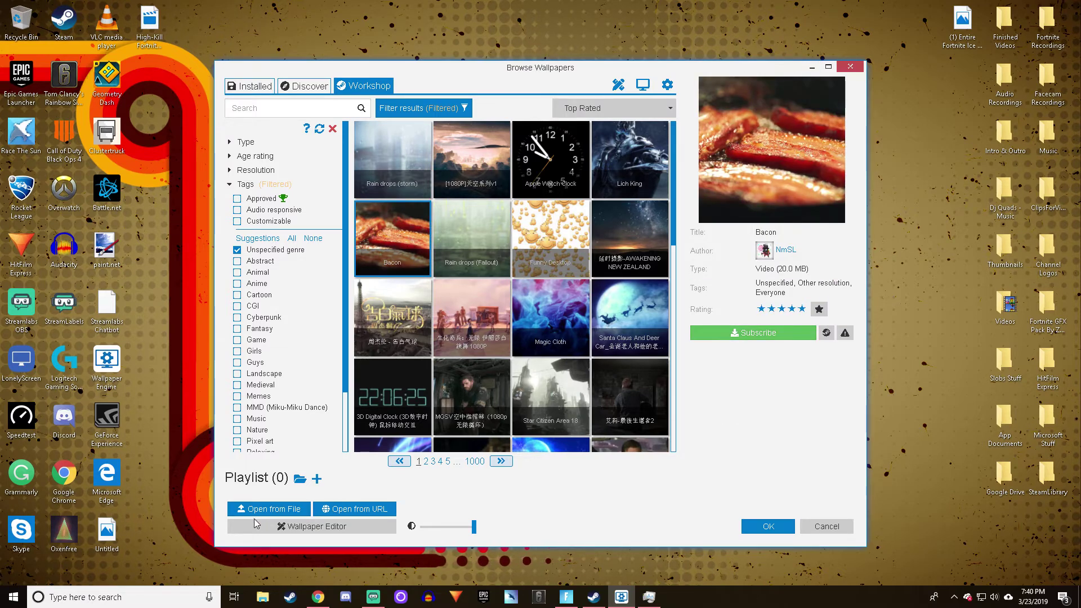
{"action": "left_click", "coordinate": [237, 251]}
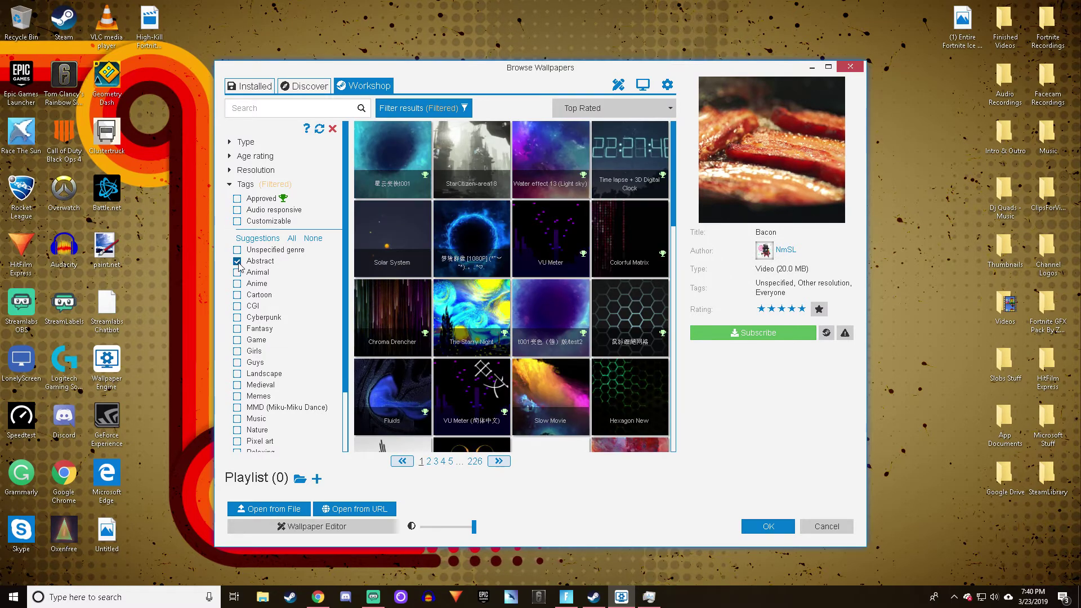
{"action": "left_click", "coordinate": [238, 264]}
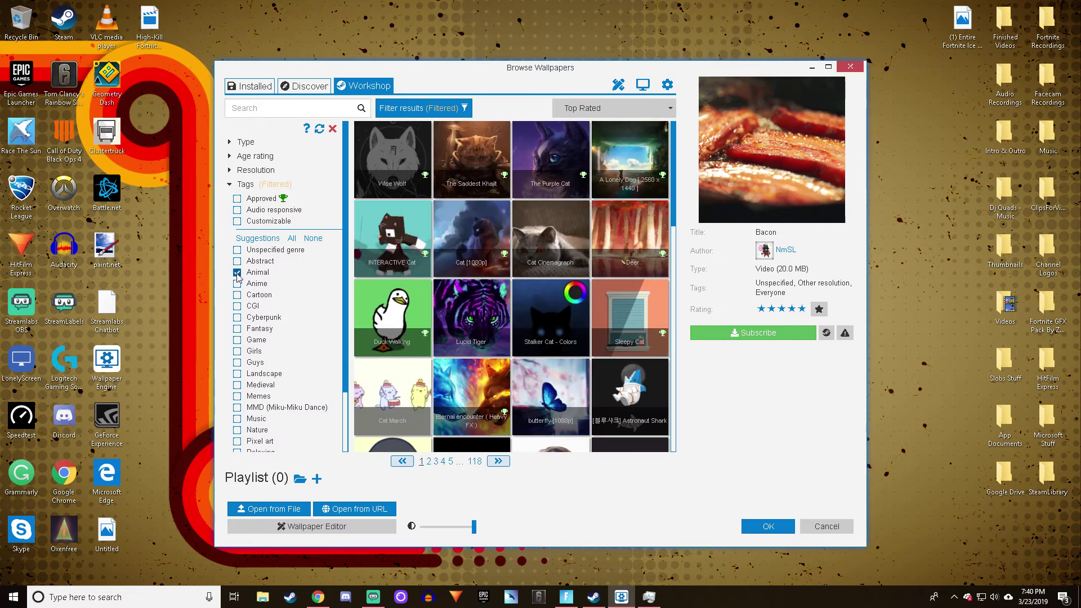
{"action": "left_click", "coordinate": [237, 272]}
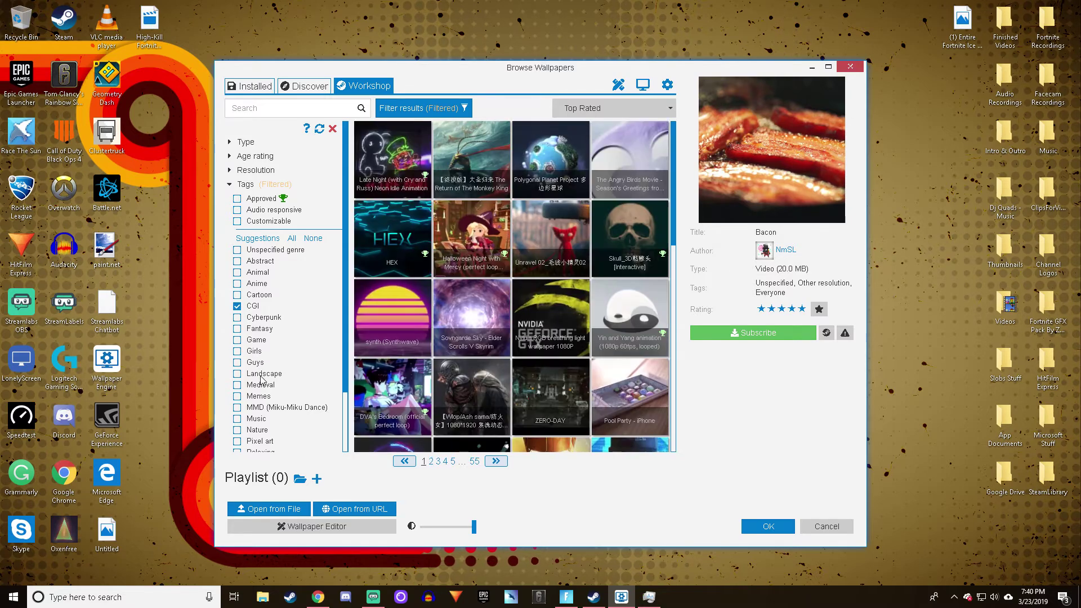
{"action": "left_click", "coordinate": [237, 305]}
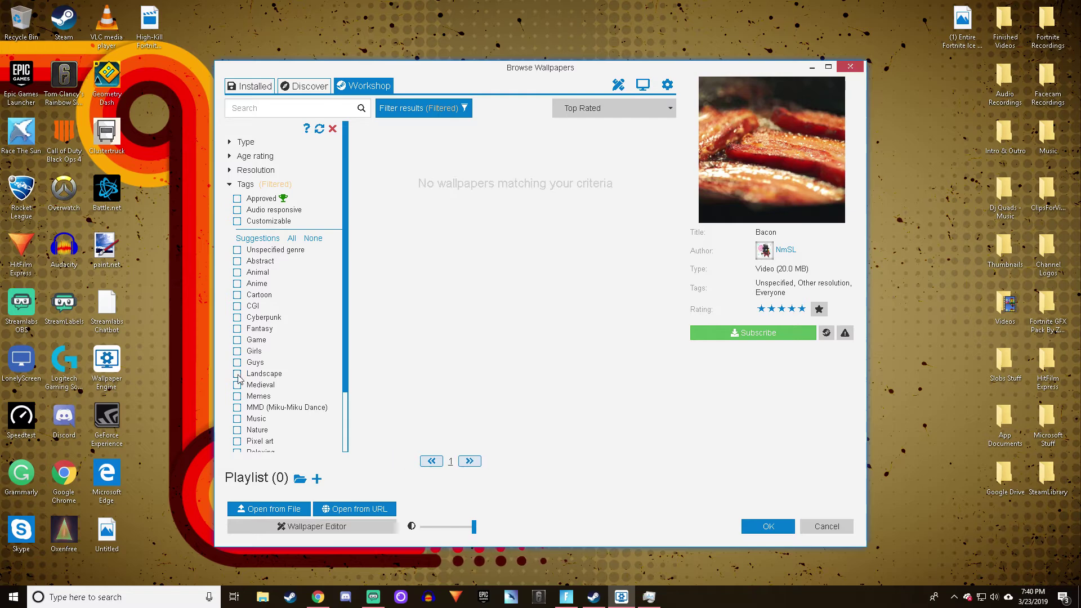
Uncheck the Landscape tag and inspect the Age rating filter options.
{"action": "left_click", "coordinate": [237, 373]}
{"action": "left_click", "coordinate": [236, 159]}
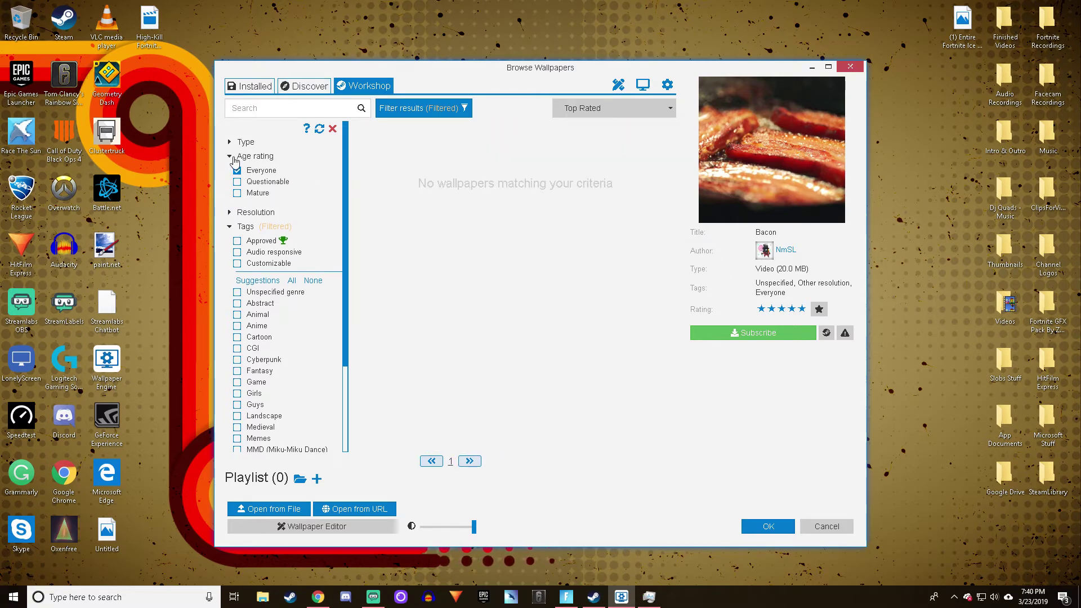
{"action": "left_click", "coordinate": [235, 159]}
{"action": "left_click", "coordinate": [236, 158]}
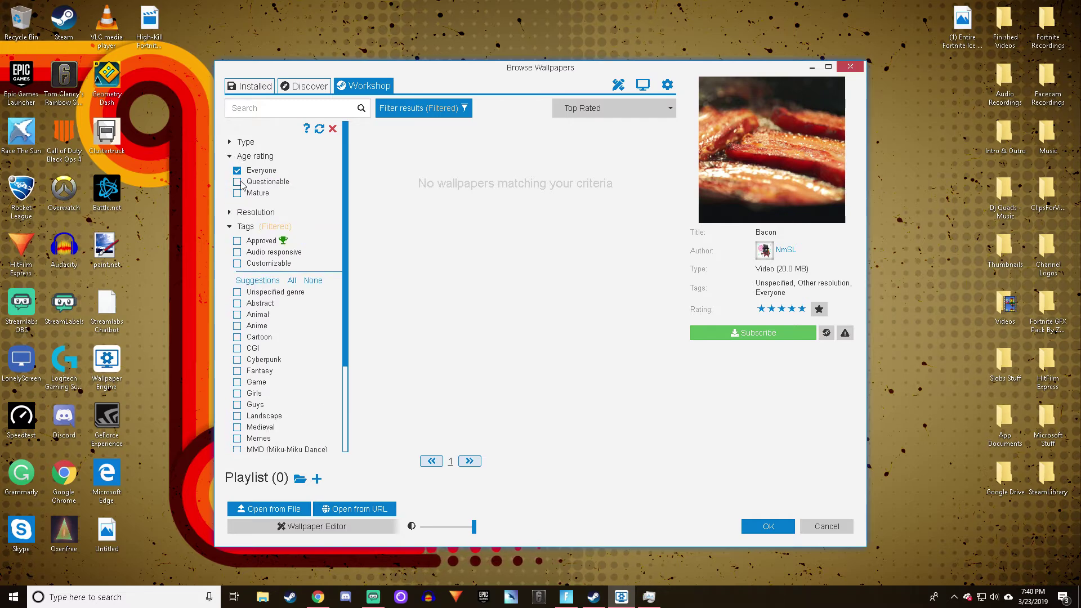
Inspect the Type, Tags and Resolution filter sections.
{"action": "left_click", "coordinate": [233, 144]}
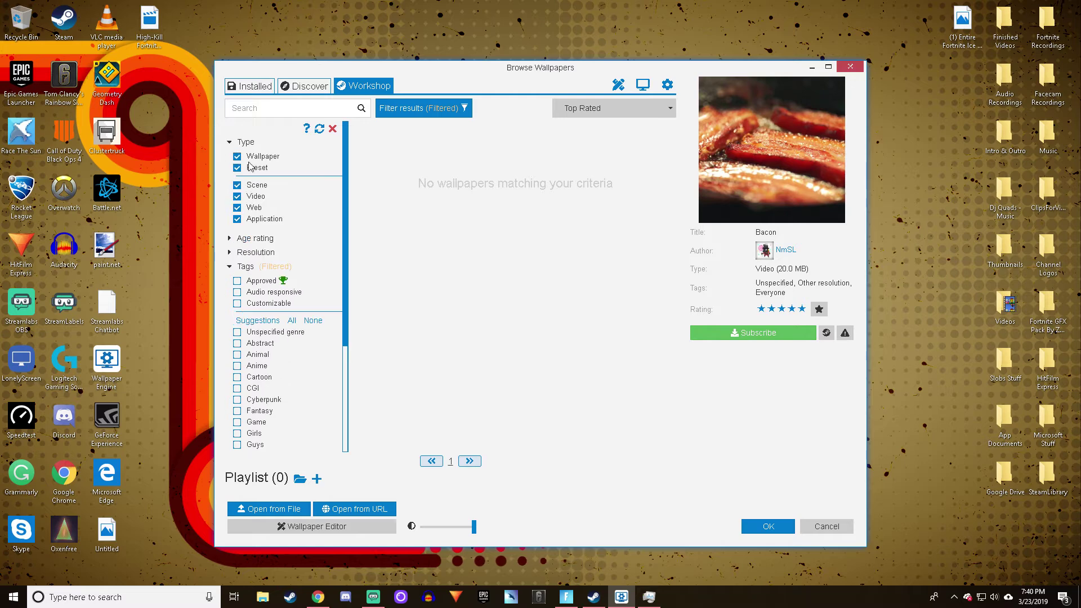
{"action": "left_click", "coordinate": [241, 144]}
{"action": "left_click", "coordinate": [239, 186]}
{"action": "left_click", "coordinate": [240, 185]}
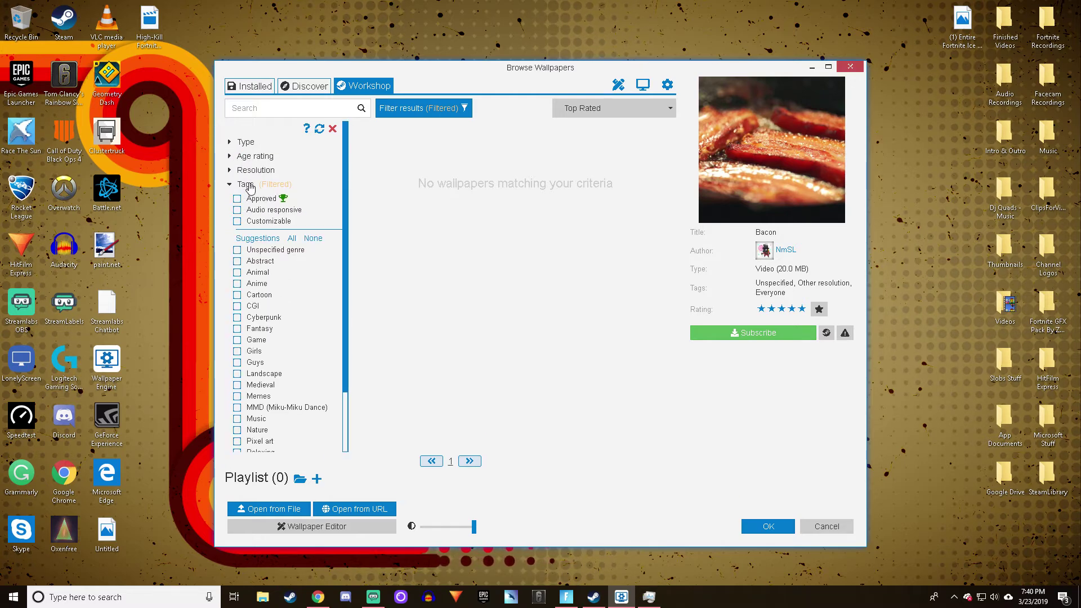
{"action": "left_click", "coordinate": [251, 171]}
{"action": "scroll", "coordinate": [248, 197], "scroll_direction": "down", "scroll_amount": 1}
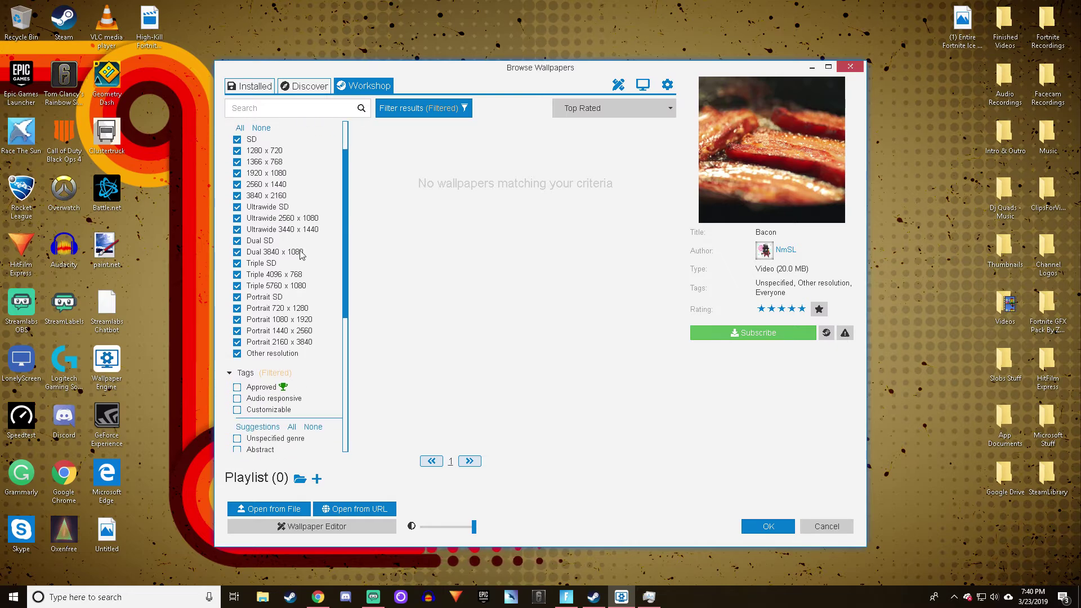
{"action": "scroll", "coordinate": [300, 255], "scroll_direction": "up", "scroll_amount": 1}
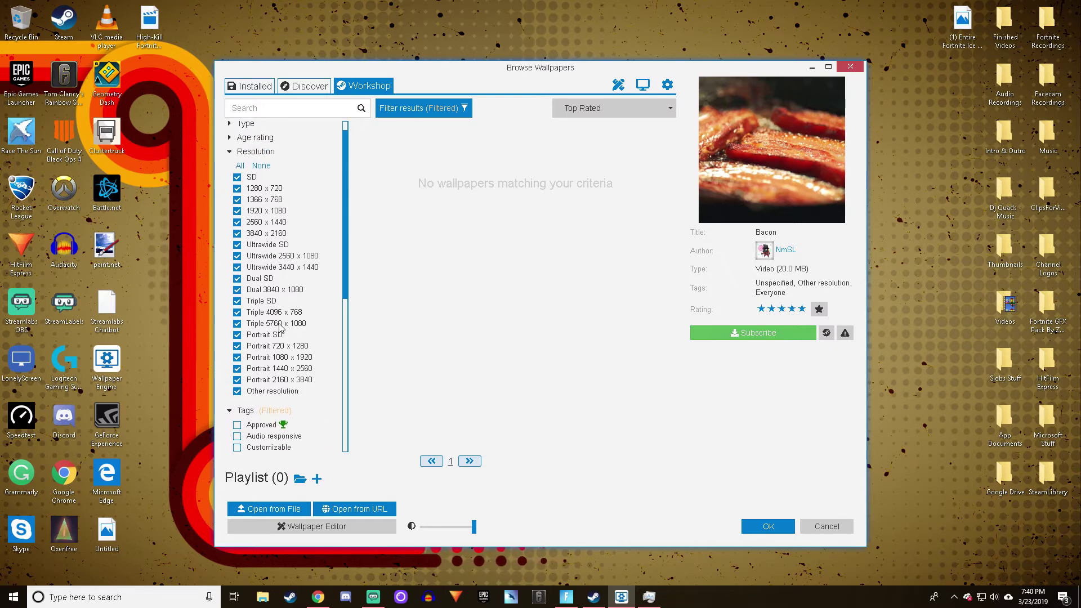
Apply the installed Demon Core wallpaper with audio recording turned off, then preview it.
{"action": "left_click", "coordinate": [247, 152]}
{"action": "left_click", "coordinate": [305, 86]}
{"action": "left_click", "coordinate": [252, 86]}
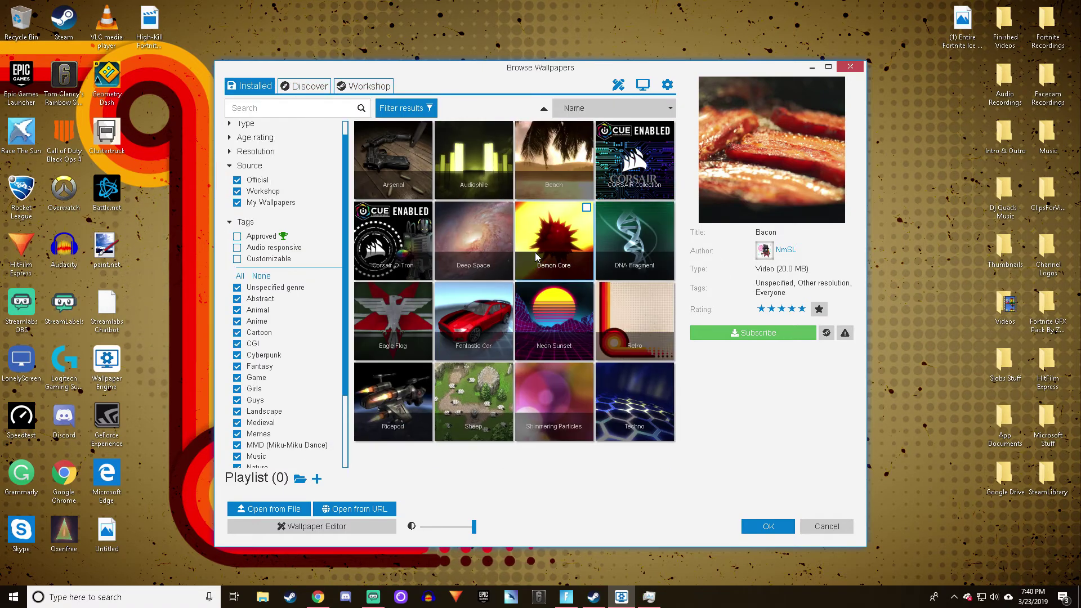
{"action": "left_click", "coordinate": [563, 235]}
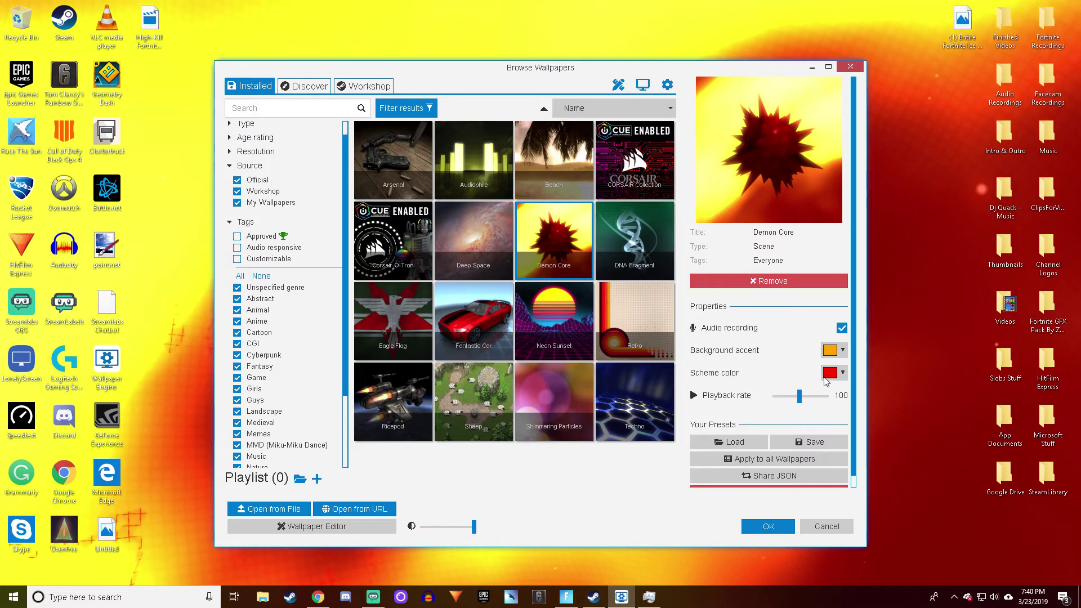
{"action": "left_click", "coordinate": [712, 330]}
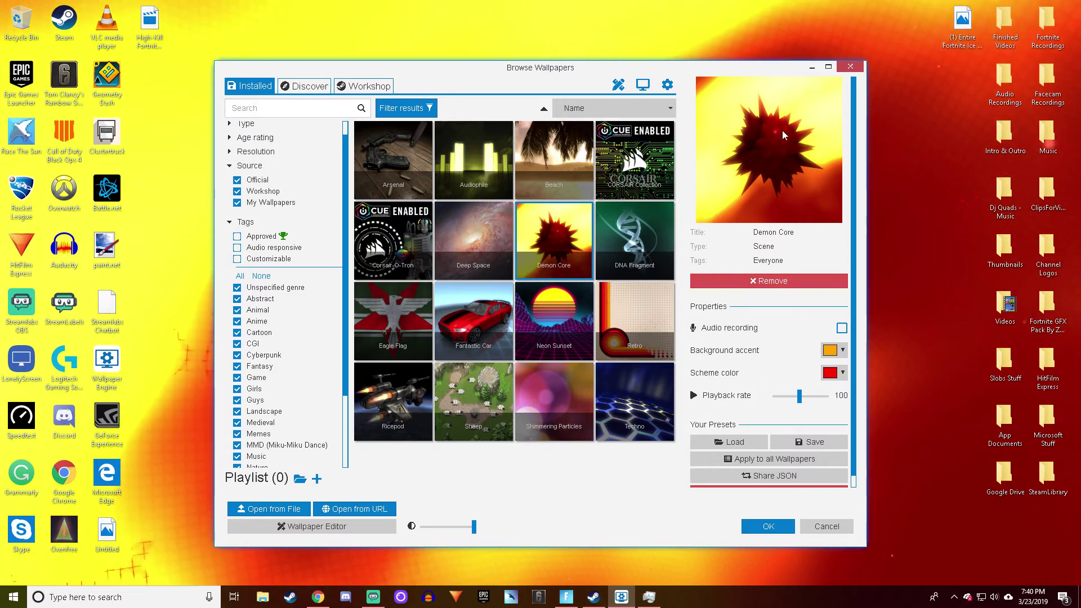
{"action": "left_click", "coordinate": [811, 67]}
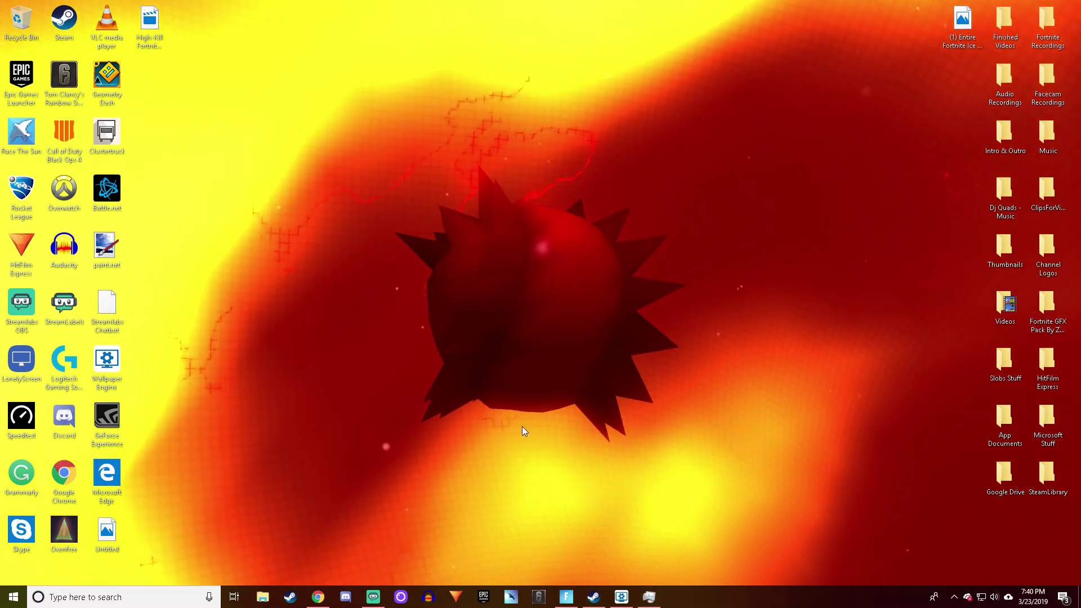
Try a black background accent on Demon Core, then revert it to orange.
{"action": "left_click", "coordinate": [622, 597]}
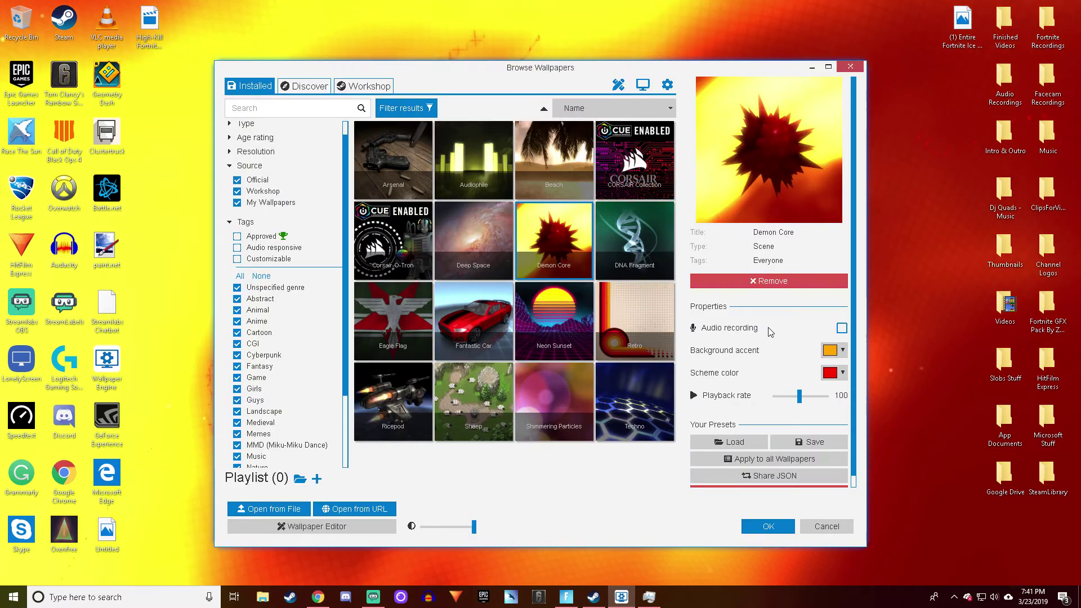
{"action": "left_click", "coordinate": [831, 350]}
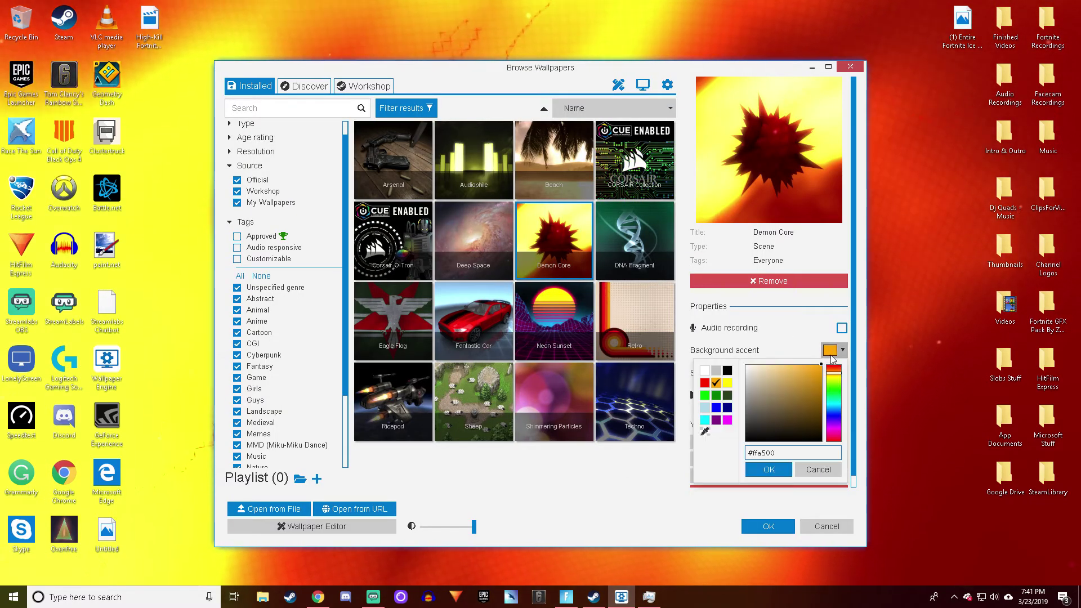
{"action": "left_click", "coordinate": [757, 384]}
{"action": "left_click_drag", "start_coordinate": [743, 397], "coordinate": [746, 446]}
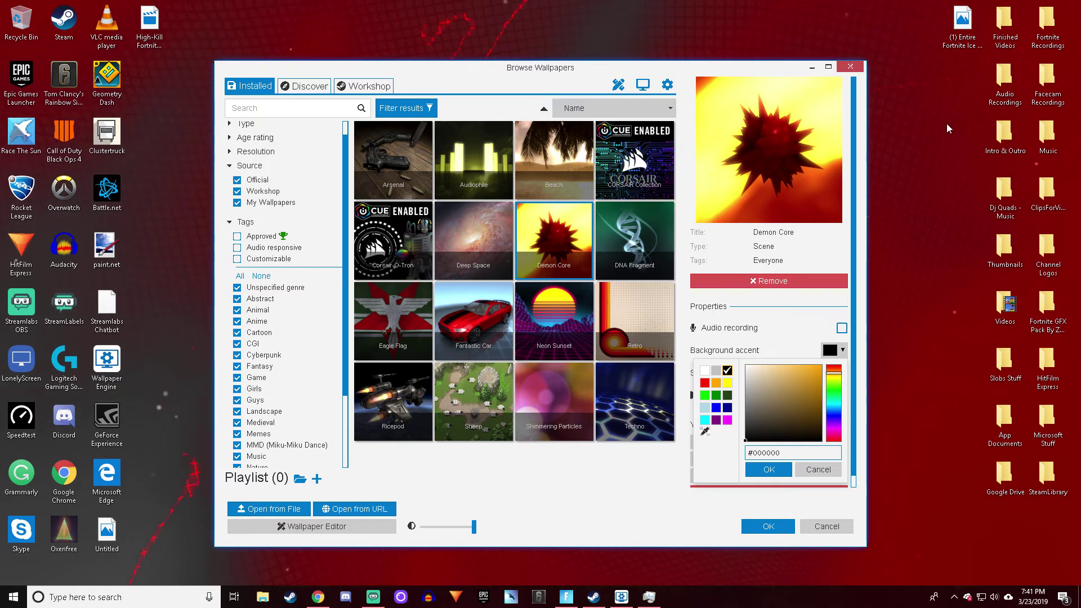
{"action": "left_click", "coordinate": [813, 67]}
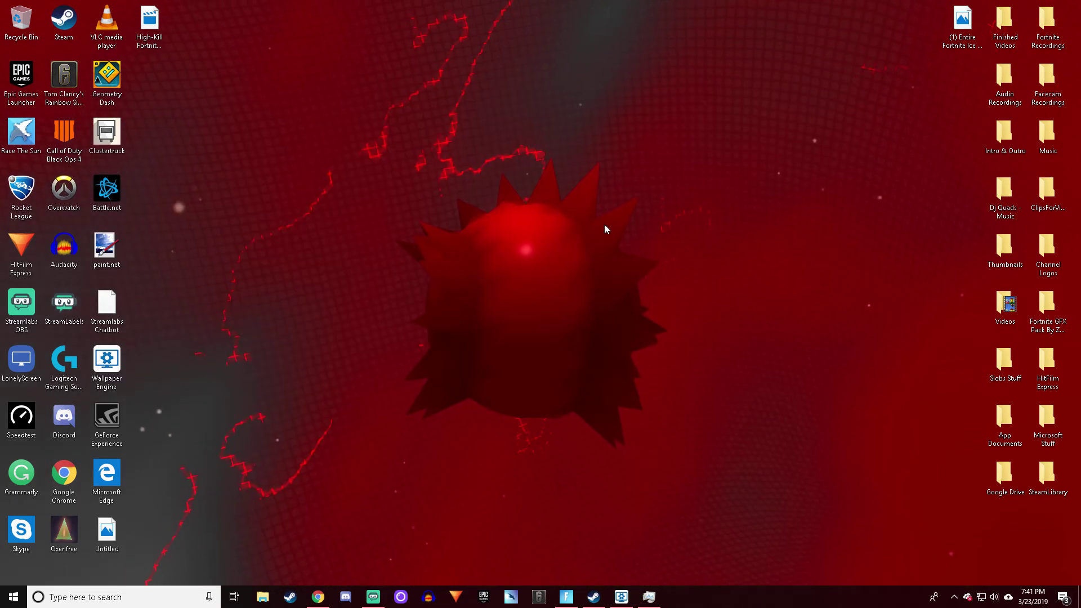
{"action": "left_click", "coordinate": [623, 602]}
{"action": "left_click", "coordinate": [831, 350]}
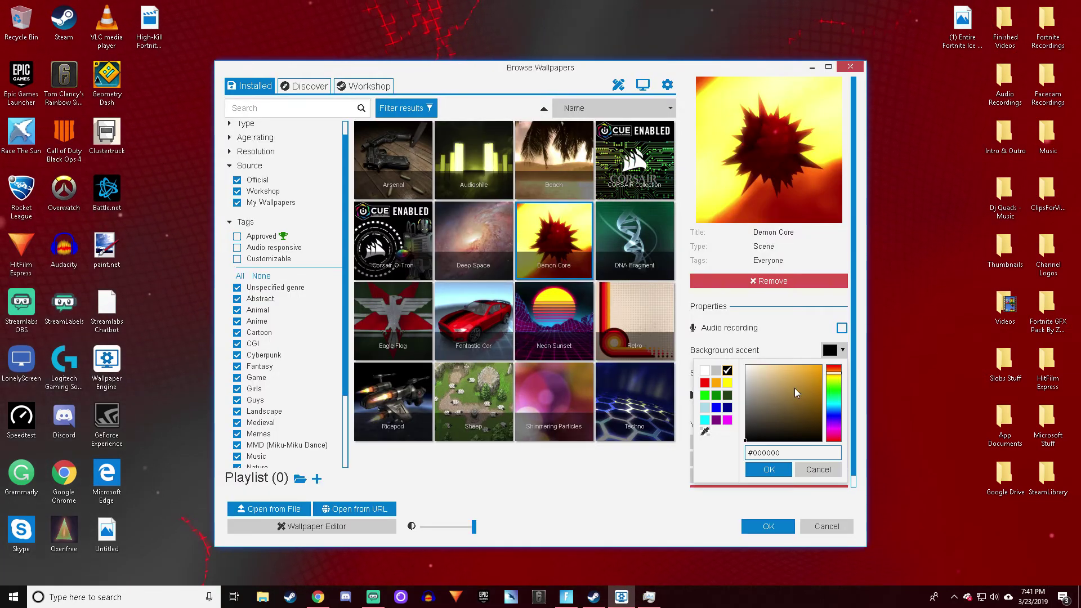
{"action": "left_click", "coordinate": [621, 596]}
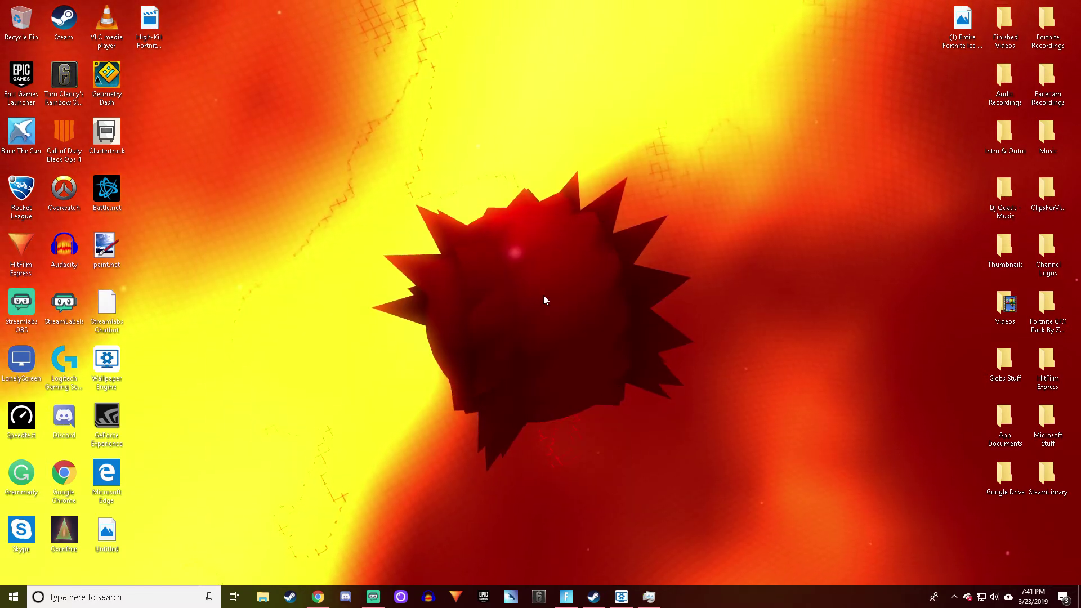
{"action": "left_click", "coordinate": [615, 597]}
Set the background accent to near-white and the scheme colour to black.
{"action": "left_click", "coordinate": [831, 350]}
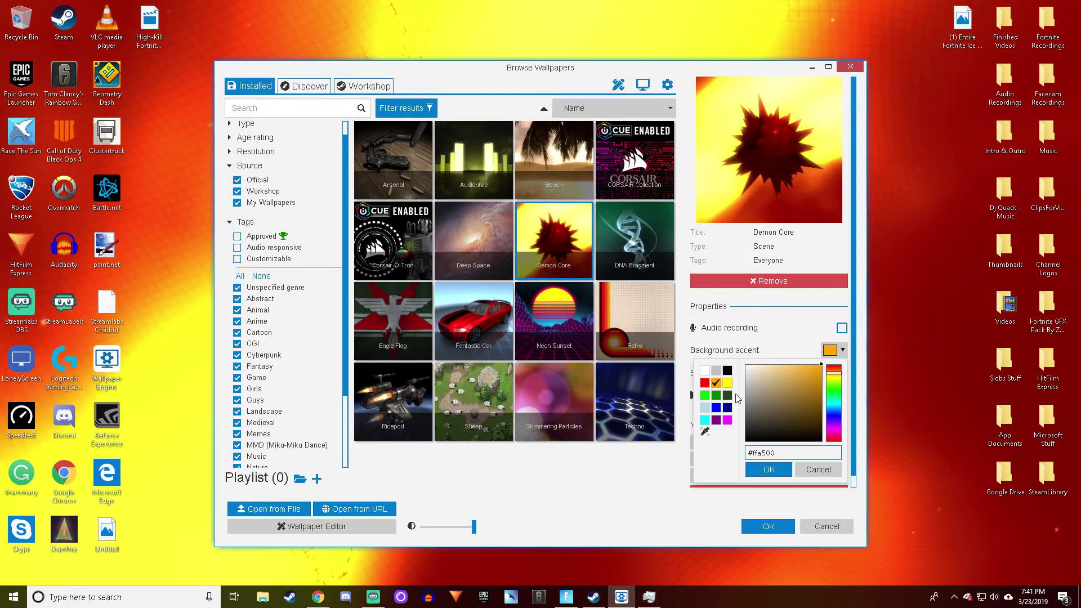
{"action": "left_click", "coordinate": [744, 368]}
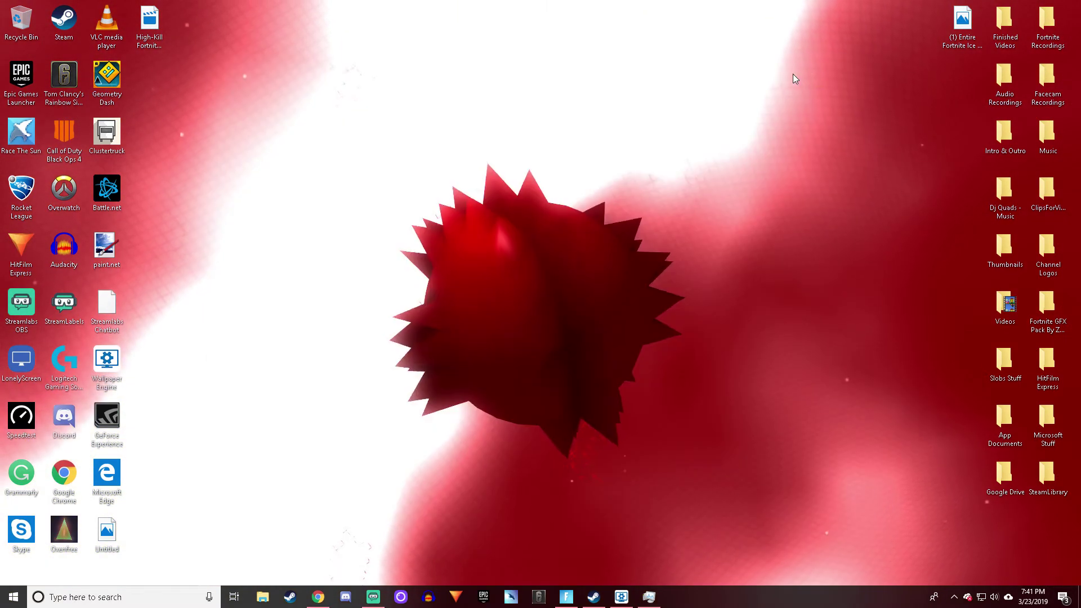
{"action": "left_click", "coordinate": [811, 67]}
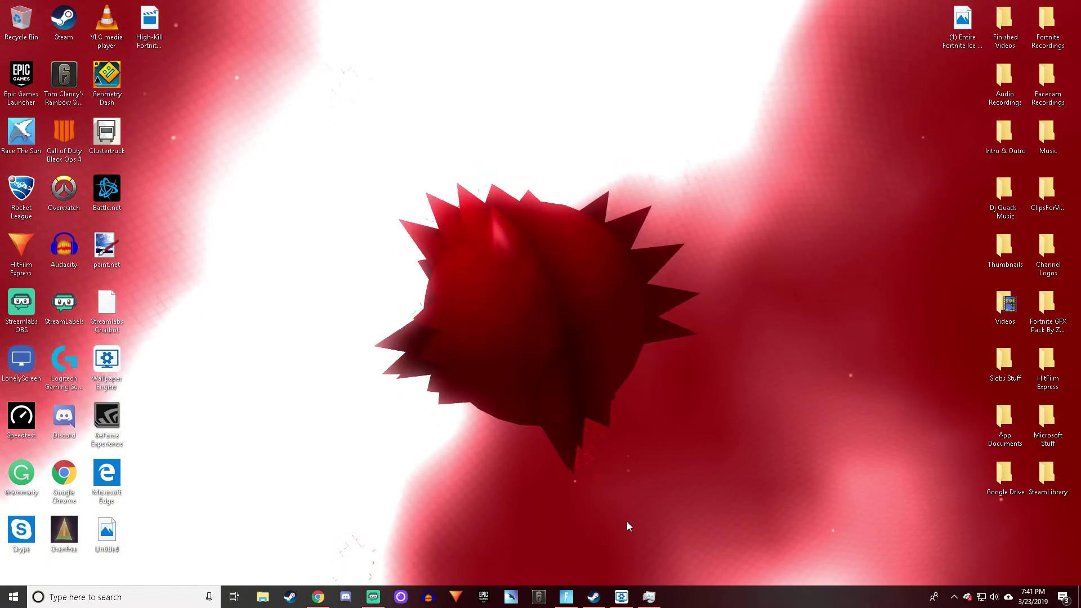
{"action": "left_click", "coordinate": [621, 597]}
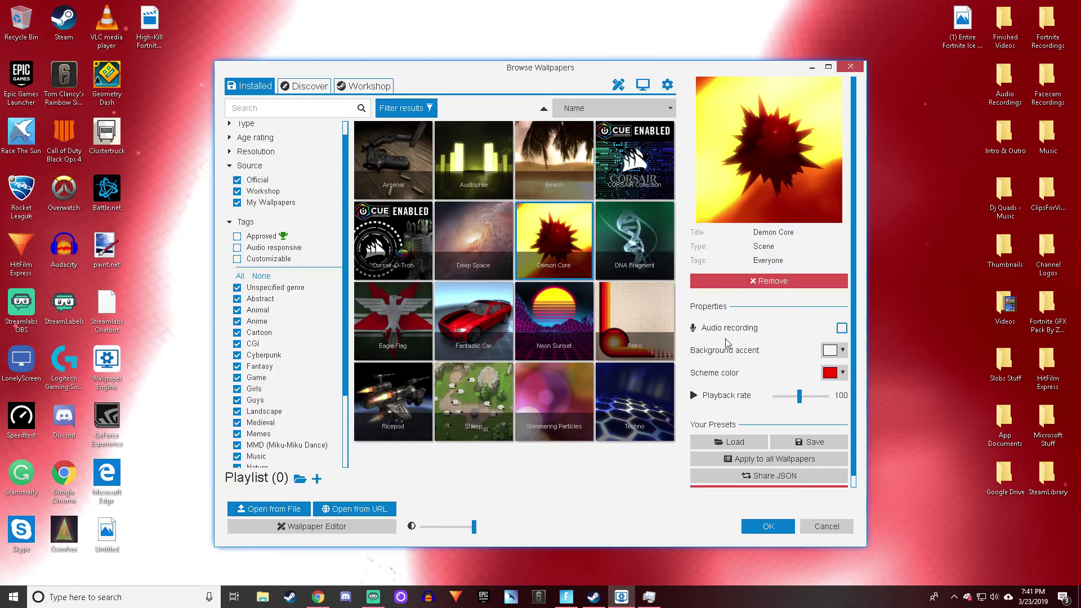
{"action": "left_click", "coordinate": [830, 373]}
{"action": "left_click", "coordinate": [706, 456]}
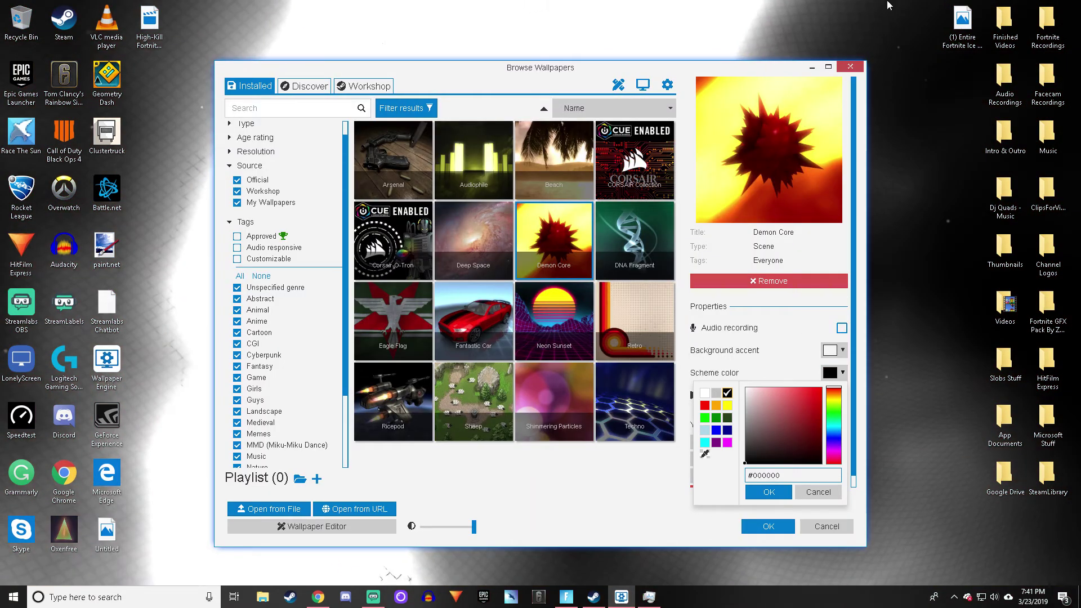
{"action": "left_click", "coordinate": [812, 67]}
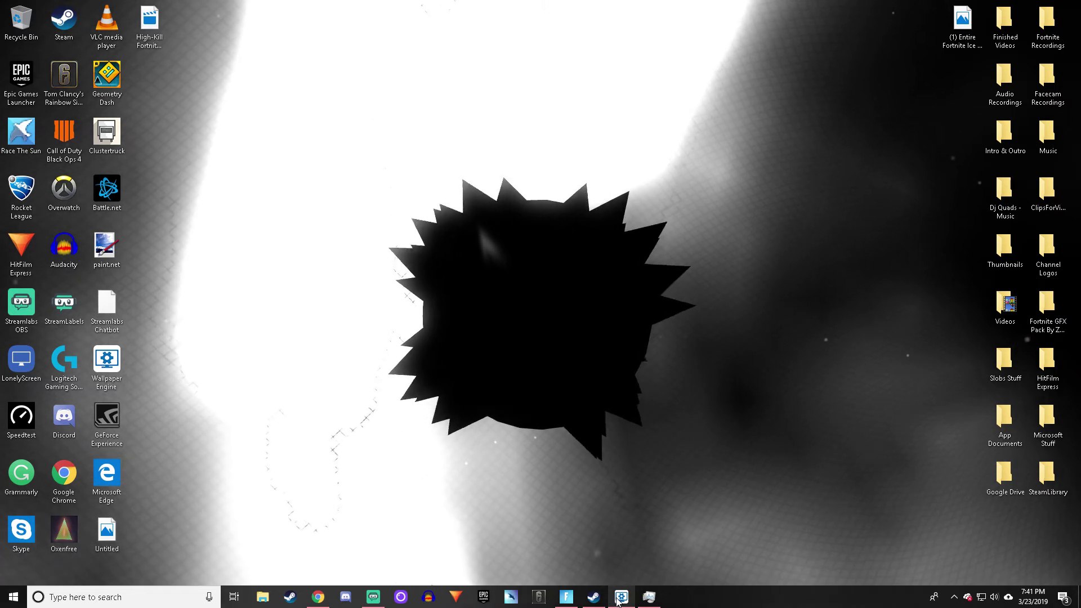
{"action": "left_click", "coordinate": [648, 597]}
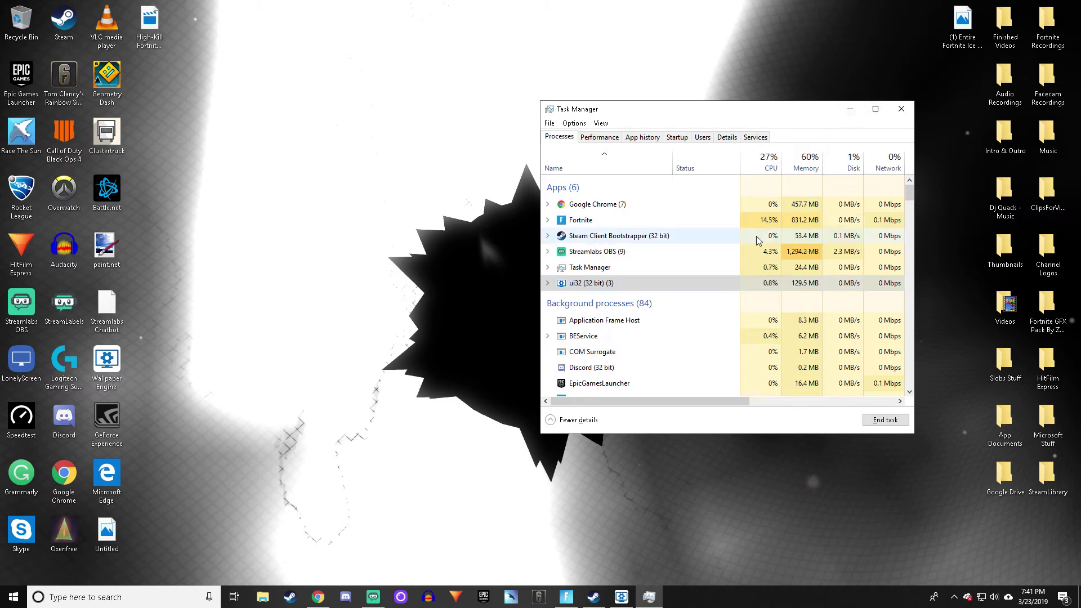
{"action": "left_click", "coordinate": [860, 112]}
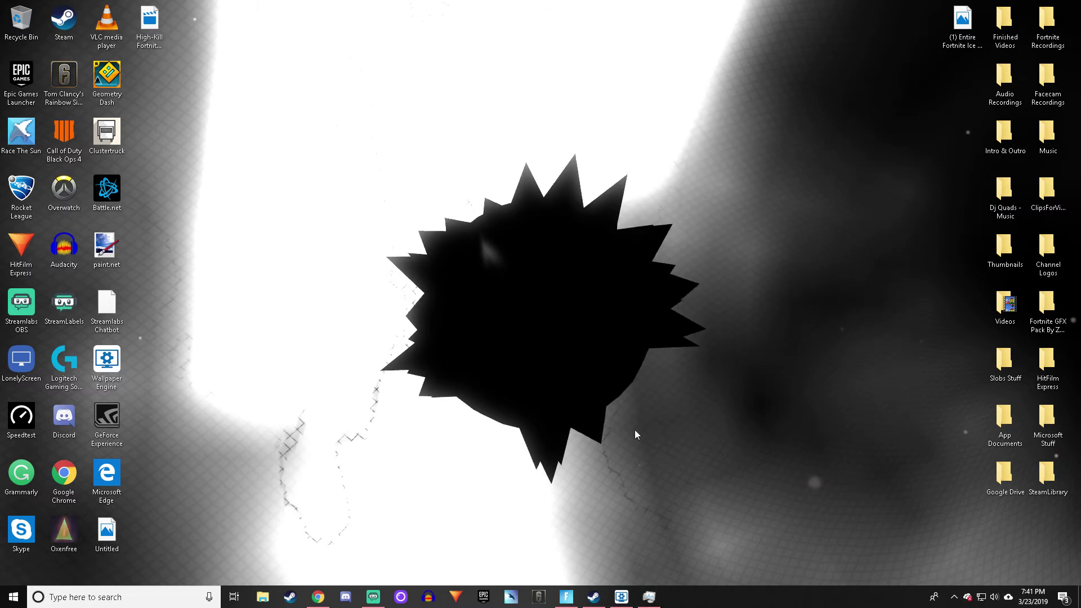
{"action": "left_click", "coordinate": [647, 601]}
Preview the Retro and Fantastic Car wallpapers on the desktop.
{"action": "left_click", "coordinate": [852, 111]}
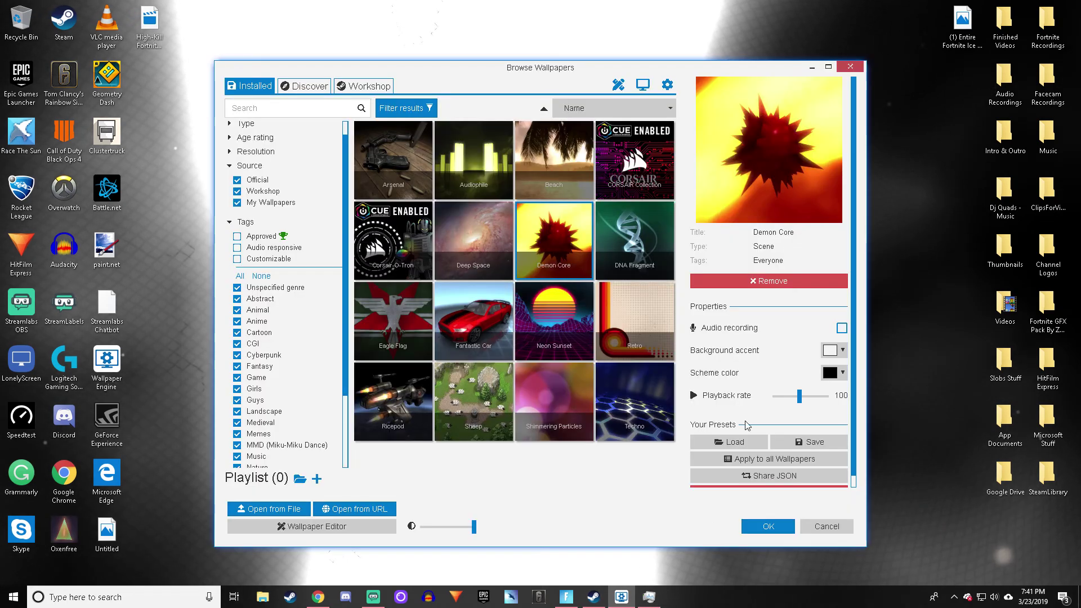
{"action": "left_click", "coordinate": [622, 597]}
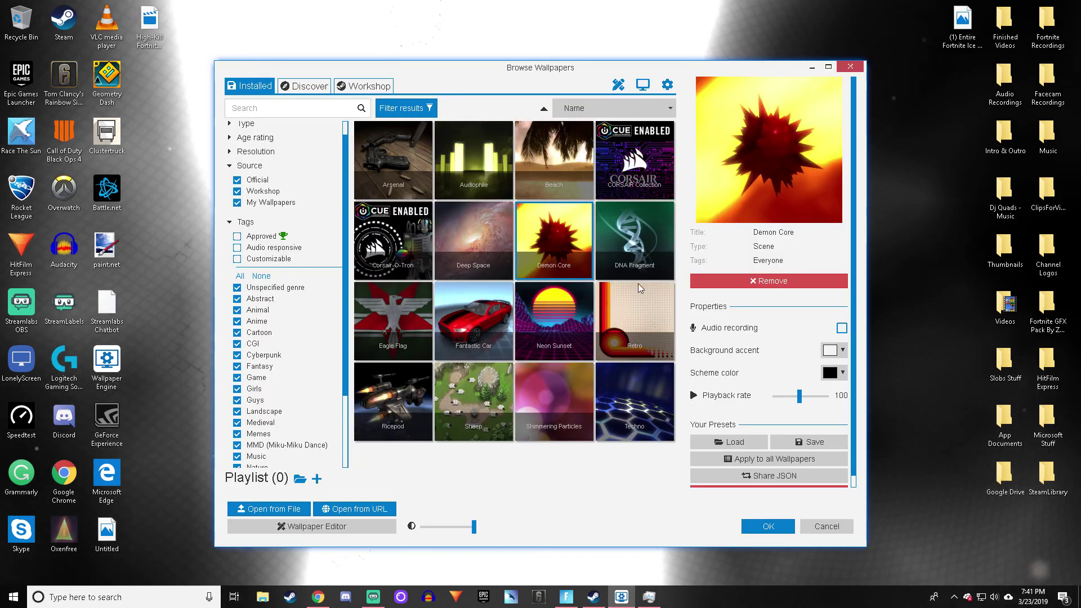
{"action": "left_click", "coordinate": [627, 325]}
{"action": "left_click", "coordinate": [503, 314]}
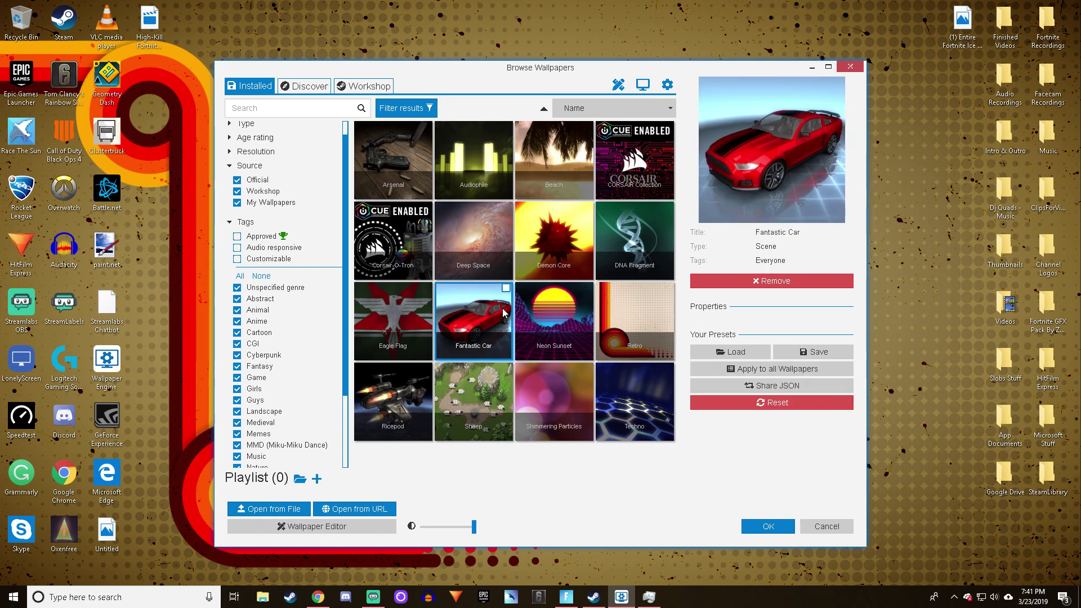
{"action": "left_click", "coordinate": [811, 67]}
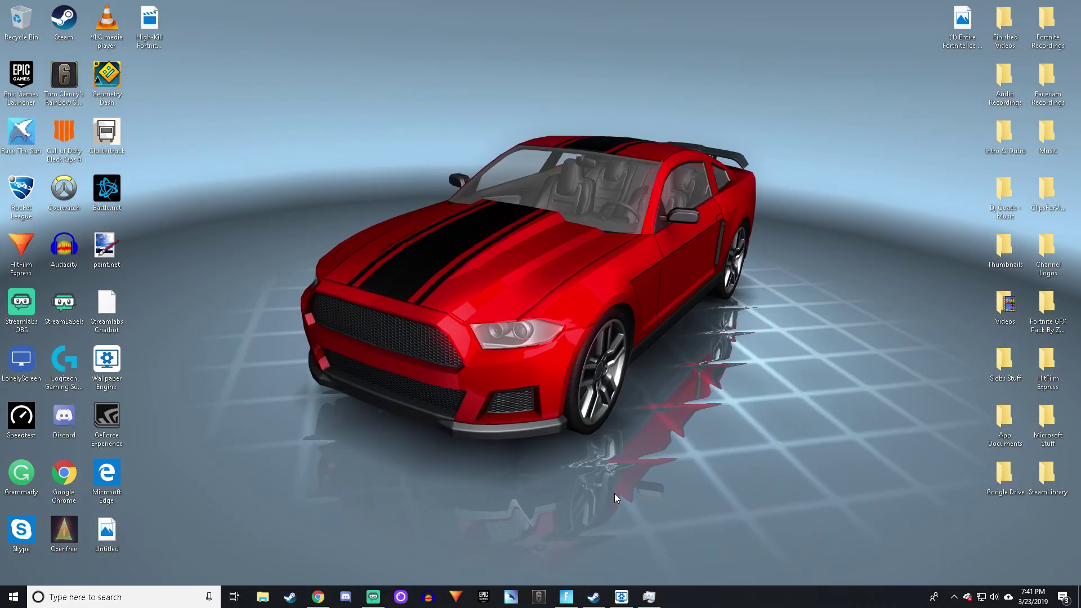
Try Eagle Flag, then apply the Beach wallpaper.
{"action": "left_click", "coordinate": [621, 596]}
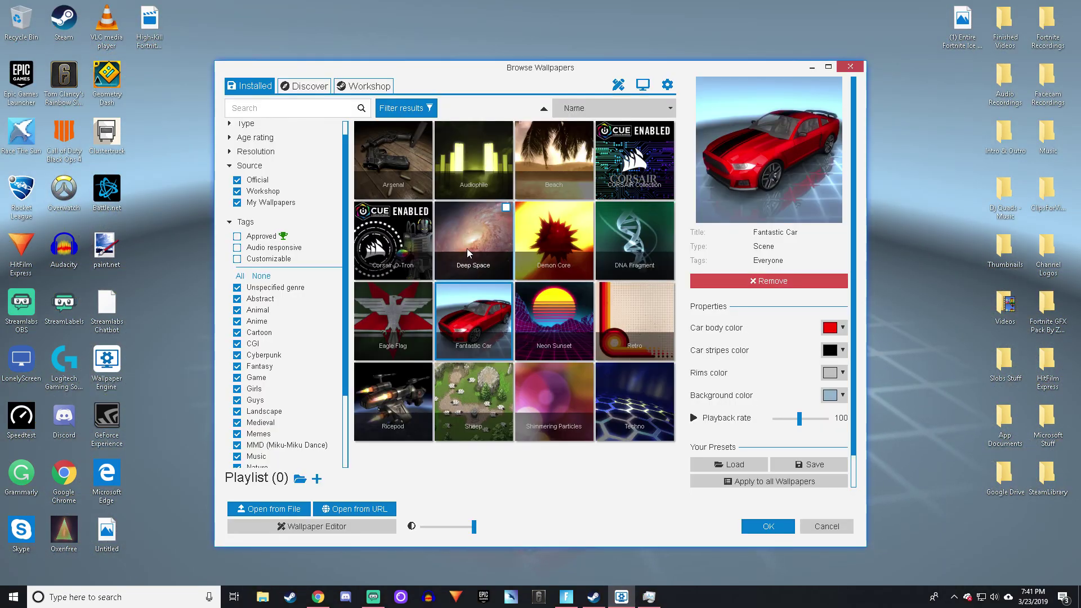
{"action": "left_click", "coordinate": [393, 323]}
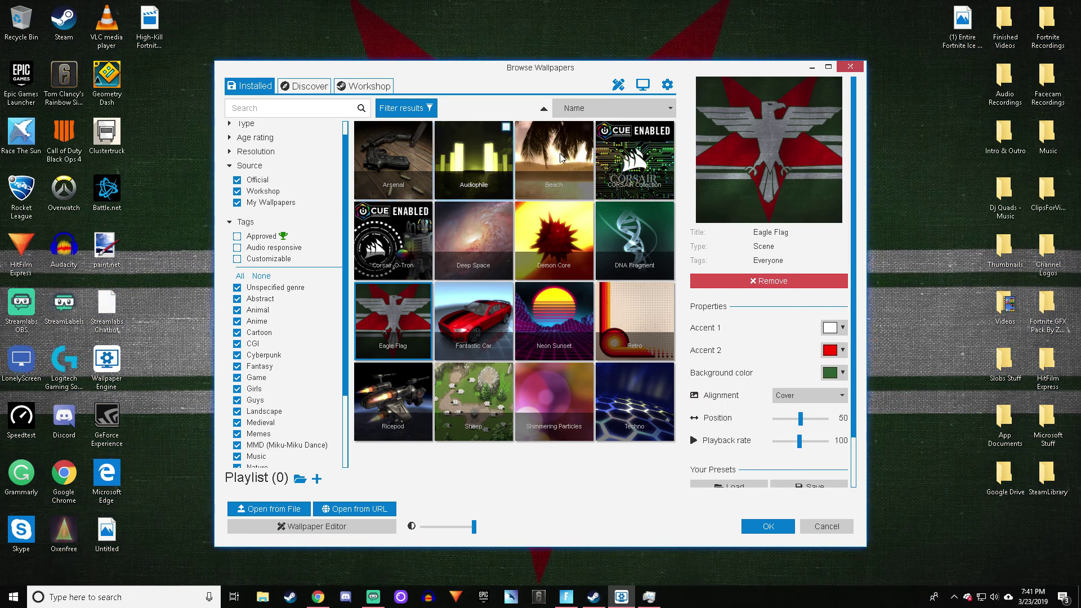
{"action": "left_click", "coordinate": [578, 157]}
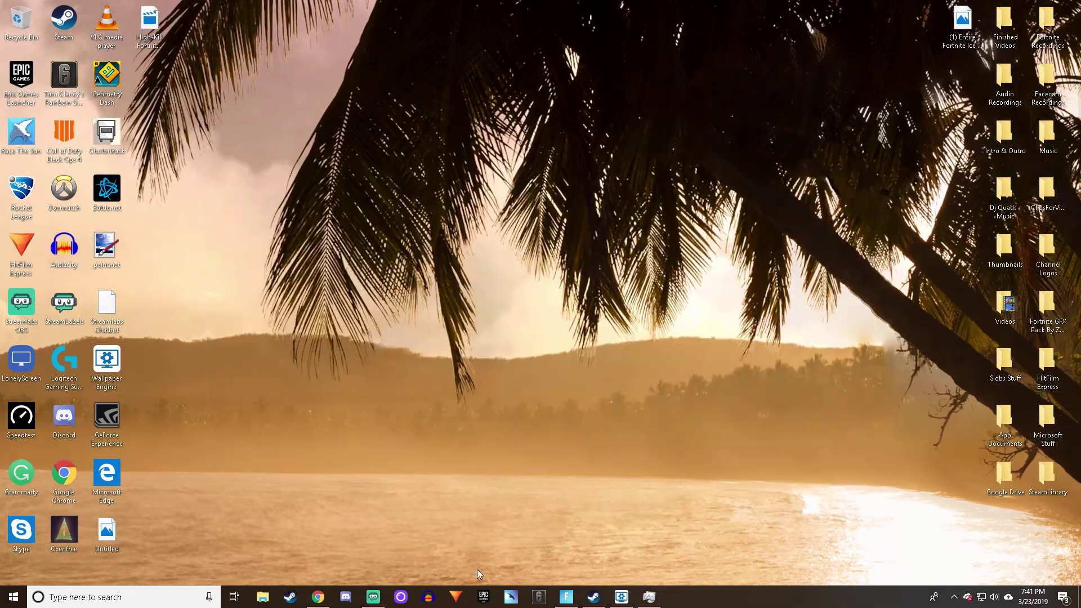